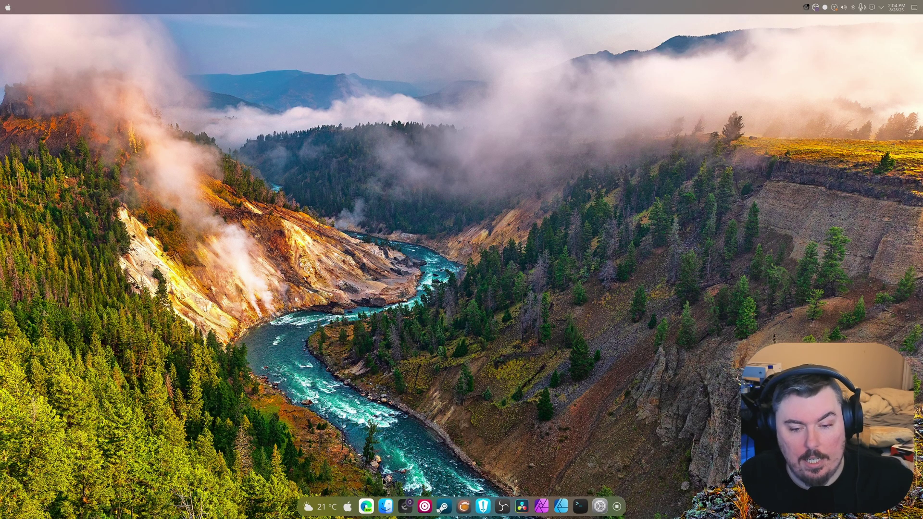
Open Files into Home/.local/share, select the plasma folders, and nudge the Edge dock icon.
left_click(388, 505)
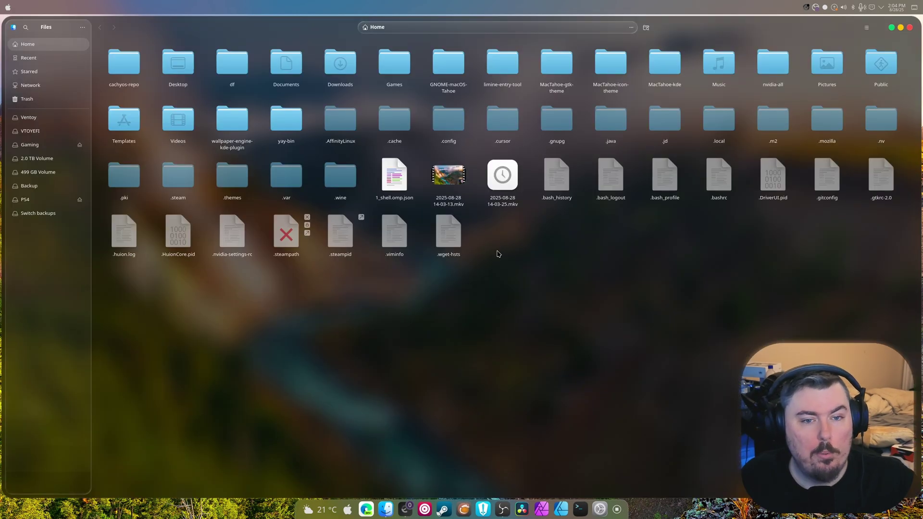
double_click(706, 127)
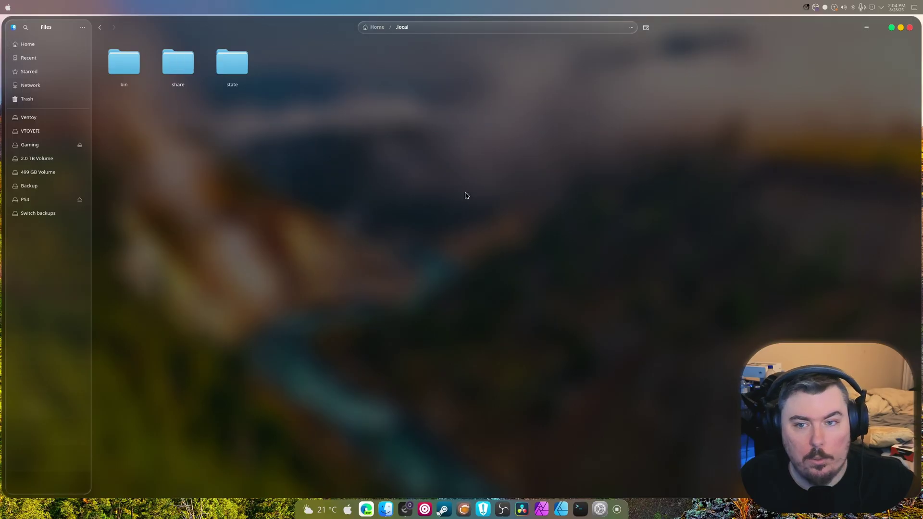
double_click(182, 62)
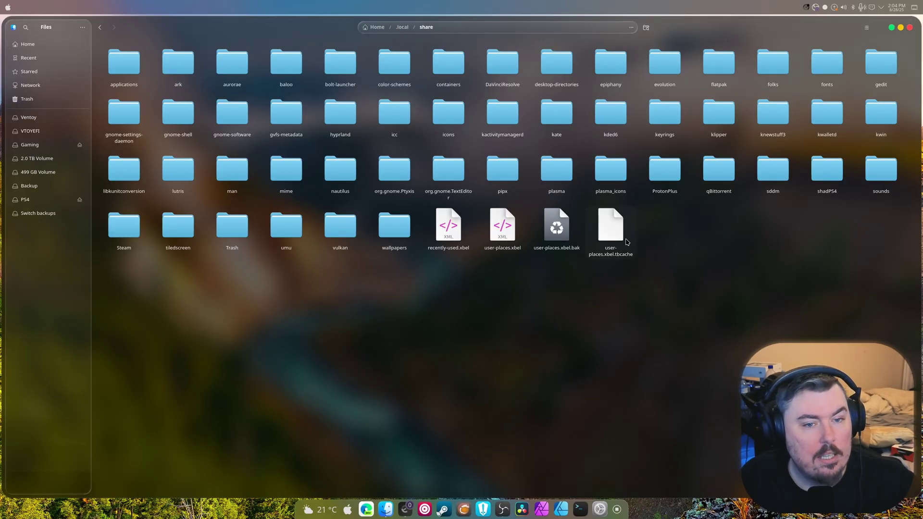
left_click_drag(588, 198, 556, 169)
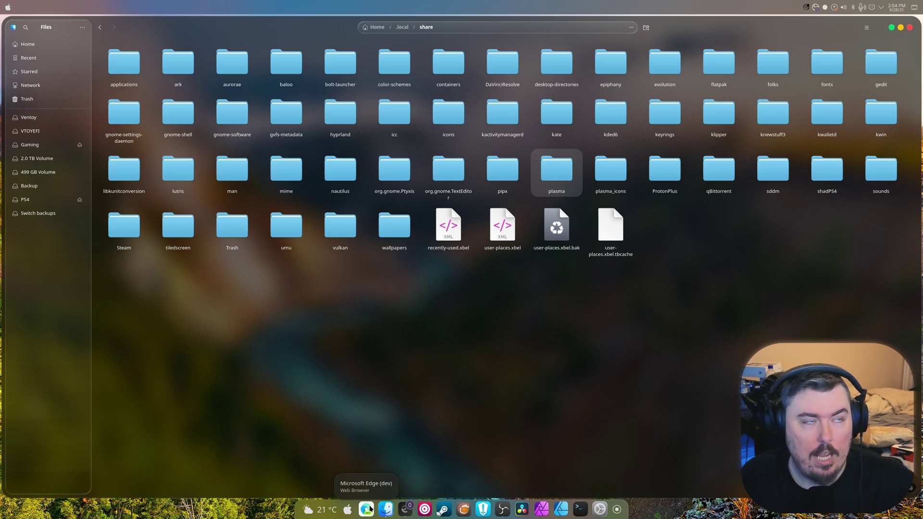
mouse_move(370, 509)
left_mouse_down()
mouse_move(411, 514)
mouse_move(344, 501)
mouse_move(392, 509)
mouse_move(380, 509)
left_mouse_up()
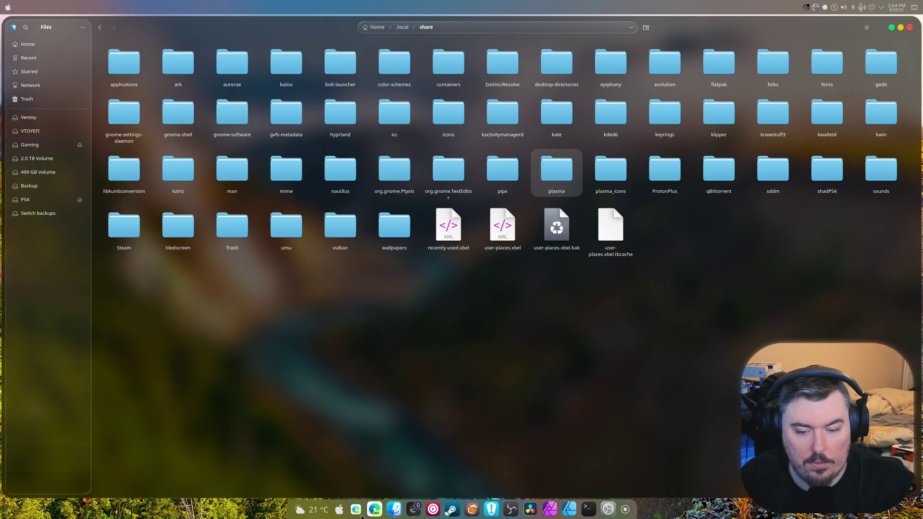
Remove the extra launcher from the dock and close the Files window with Ctrl+W.
right_click(359, 510)
left_click(382, 454)
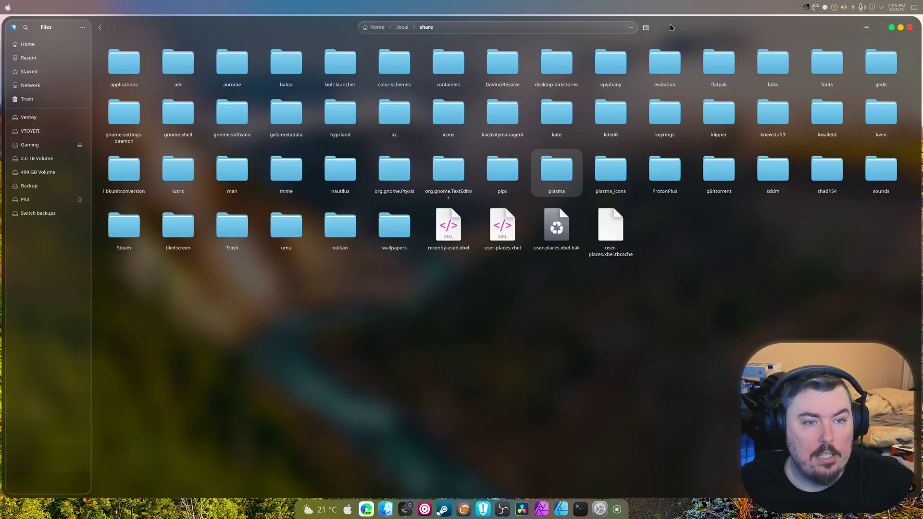
key("ctrl+w")
left_click_drag(922, 50, 715, 2)
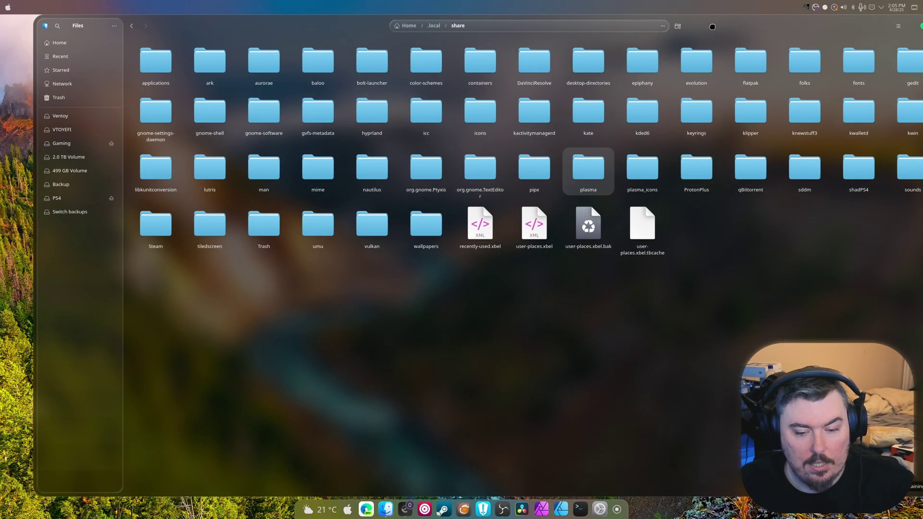
key("ctrl+w")
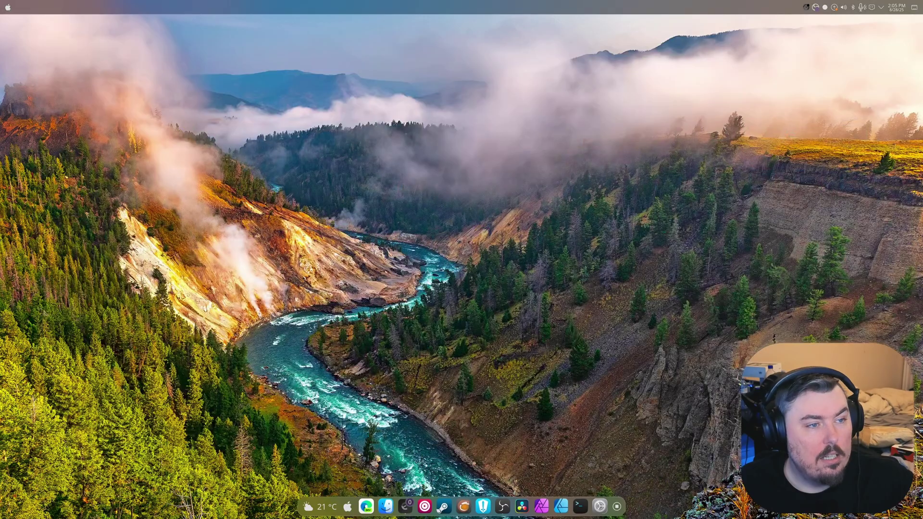
Set the dock's panel Visibility to Dodge windows and exit edit mode.
right_click(616, 499)
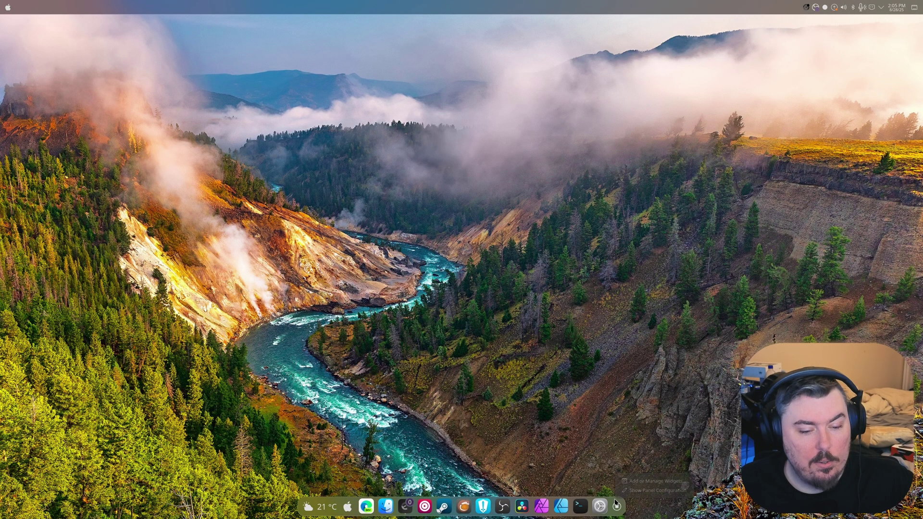
left_click(639, 490)
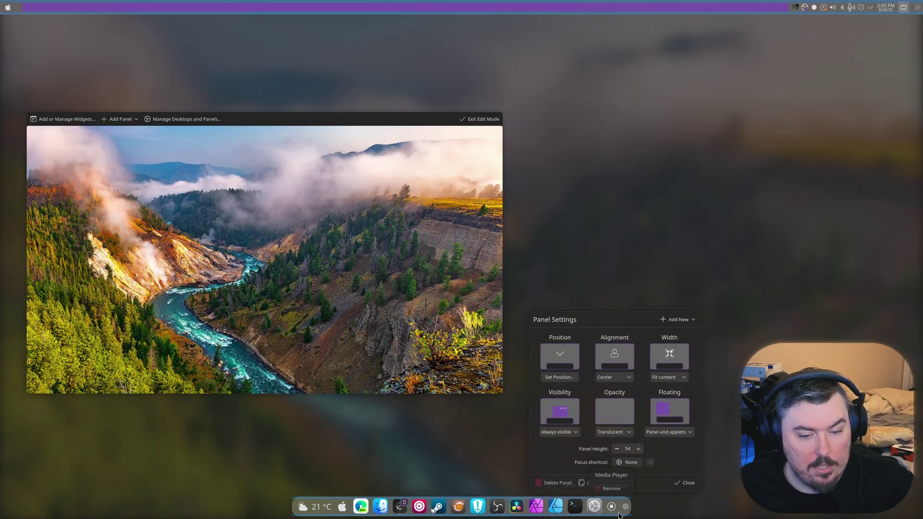
left_click(573, 432)
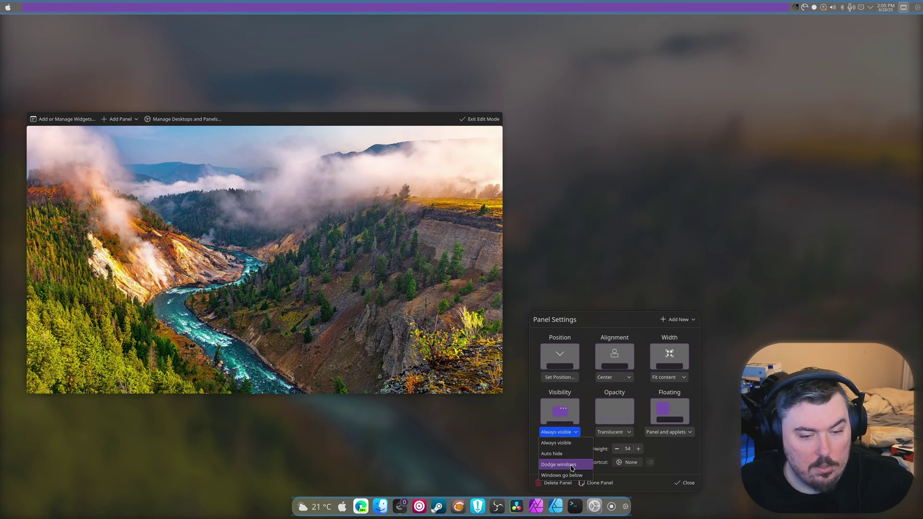
left_click(571, 466)
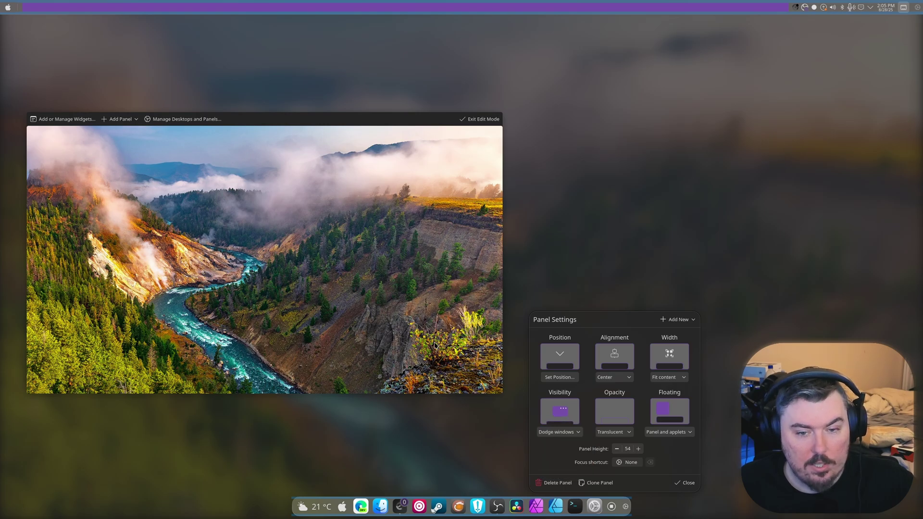
left_click(476, 119)
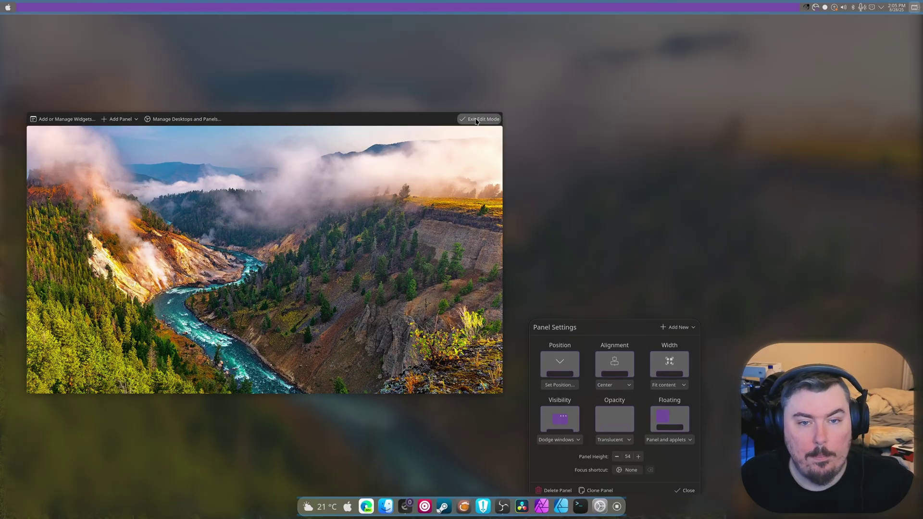
Open Files from the dock to test the dodging, then close it.
left_click(386, 506)
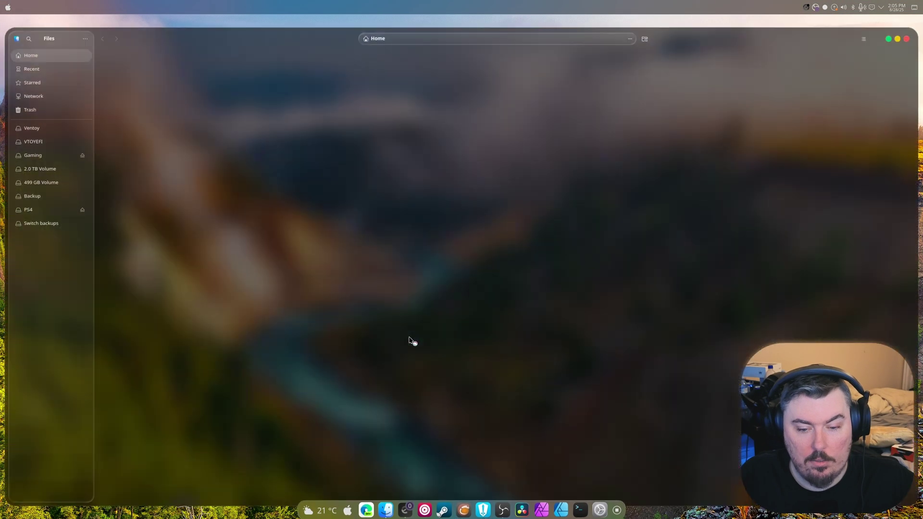
left_click(900, 37)
left_click(889, 47)
Recheck that the dock's visibility is still Dodge windows, then leave edit mode.
right_click(395, 269)
left_click(432, 285)
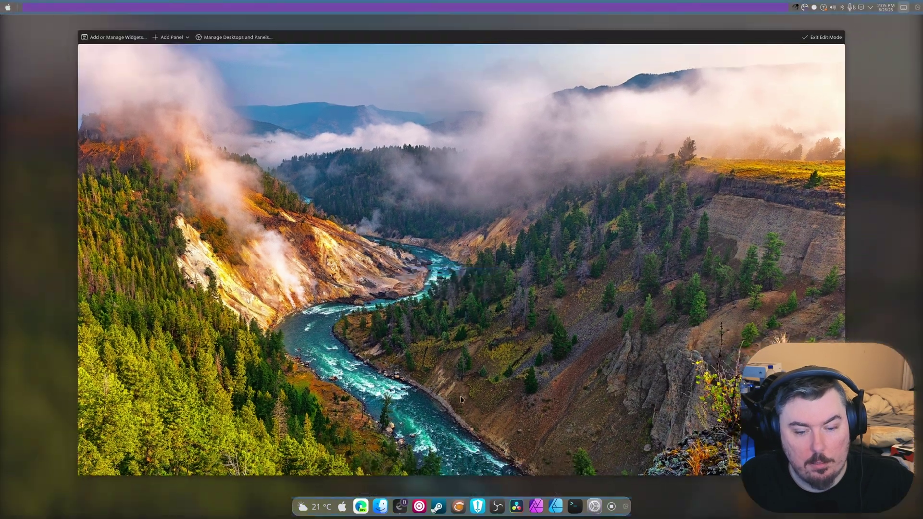
left_click(480, 512)
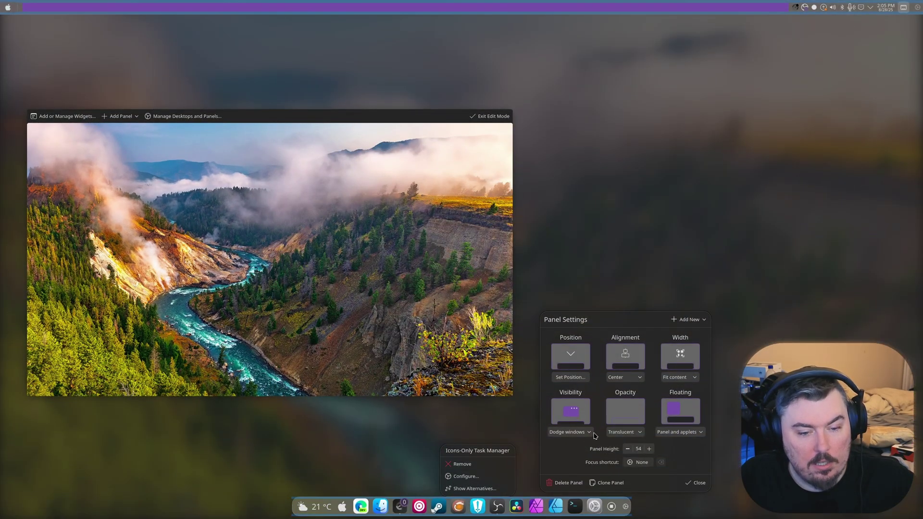
left_click(590, 432)
left_click(575, 442)
left_click(695, 482)
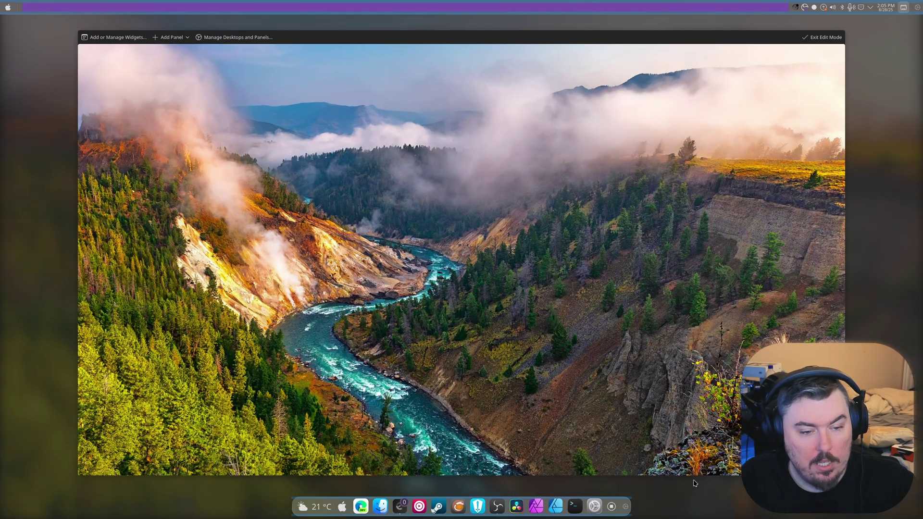
left_click(544, 334)
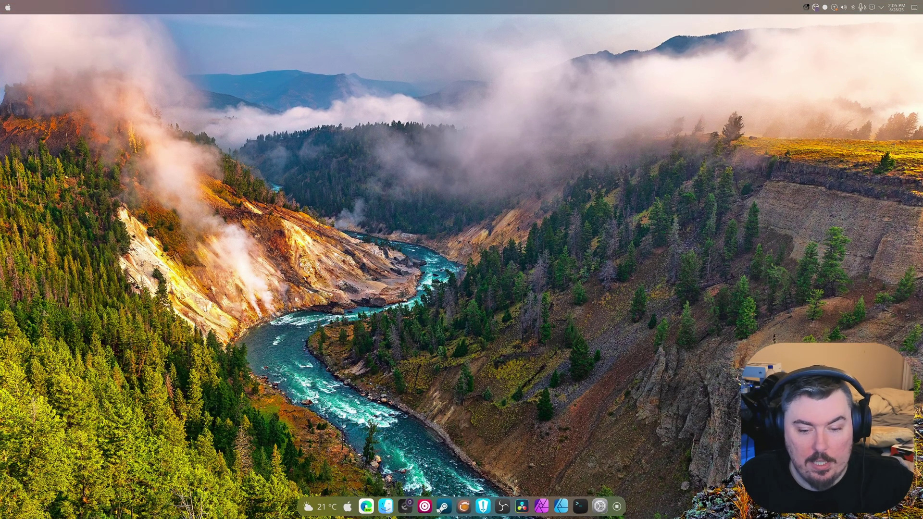
left_click(385, 506)
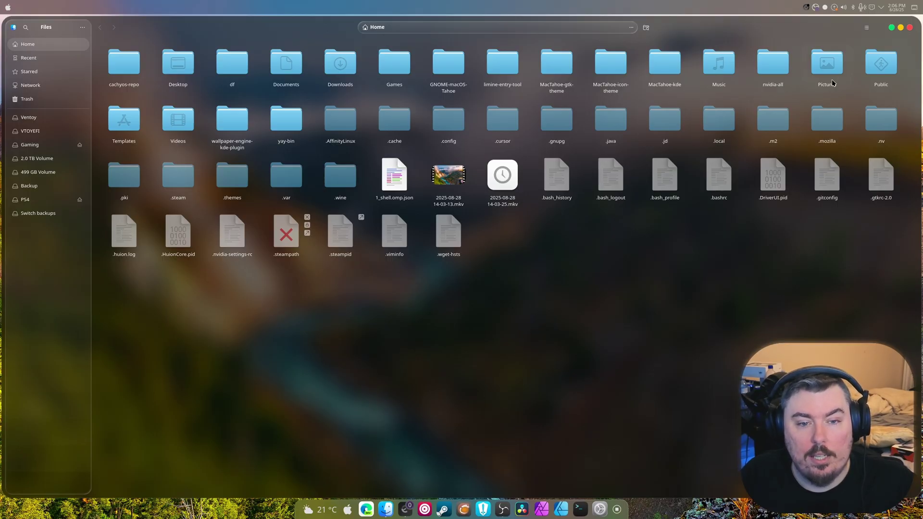
left_click(909, 27)
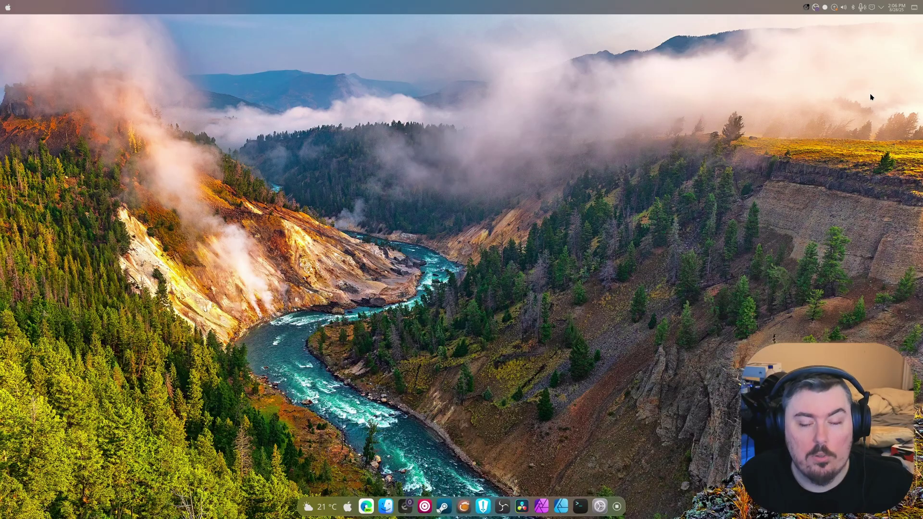
Enter edit mode, scroll the widget list to Margins Separator, and drag it beside the dock.
right_click(378, 4)
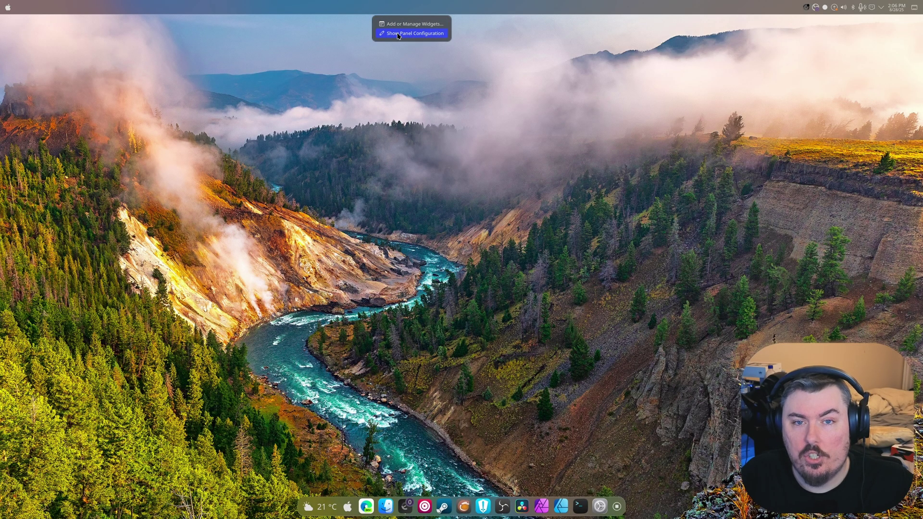
left_click(398, 33)
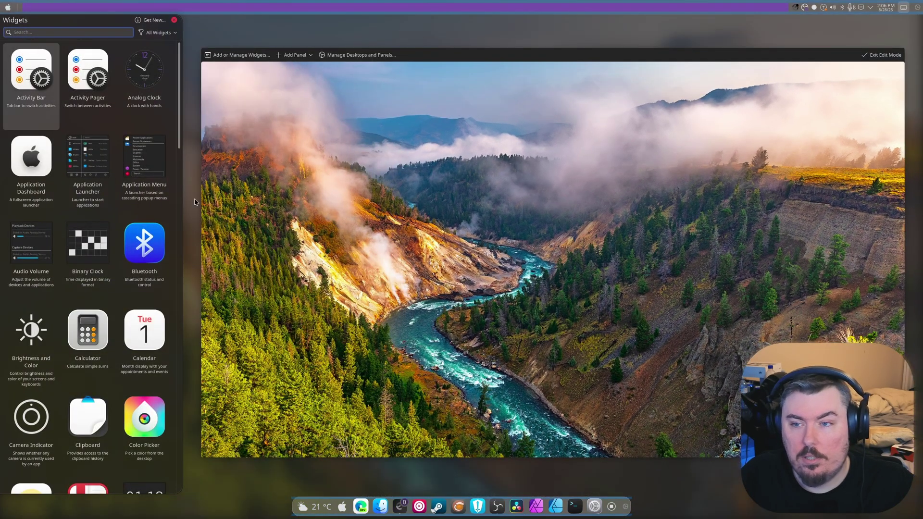
scroll(96, 264, "down", 15)
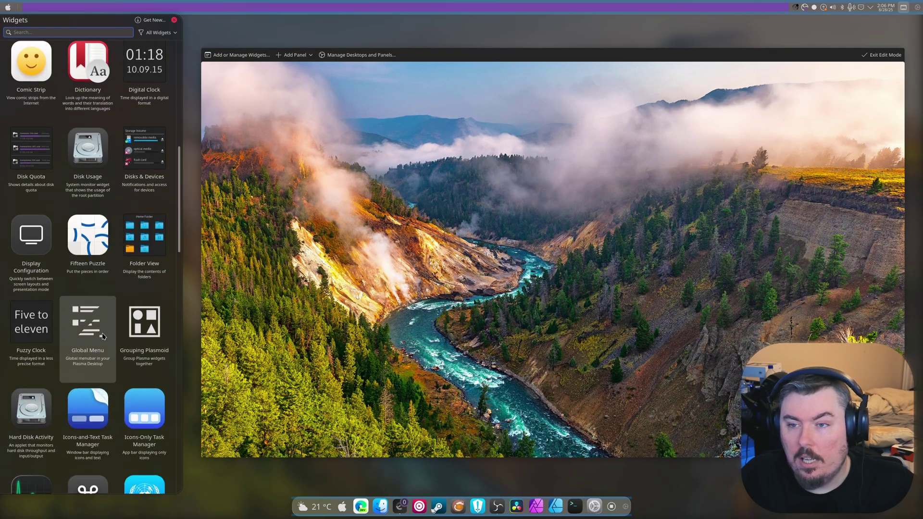
scroll(104, 334, "down", 1)
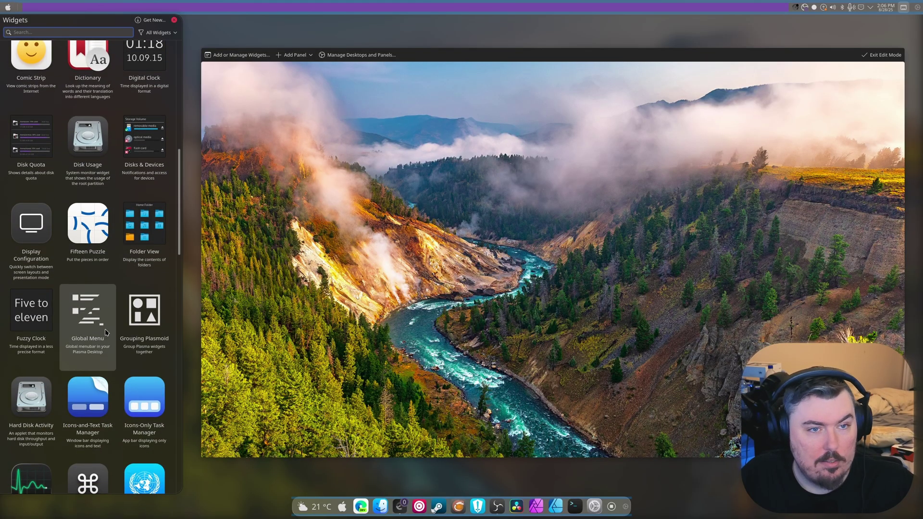
scroll(106, 332, "down", 5)
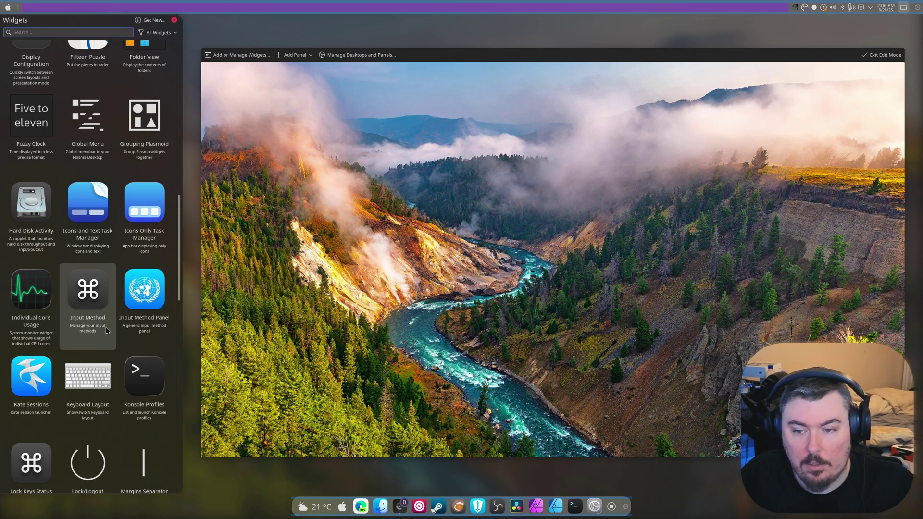
scroll(107, 330, "down", 1)
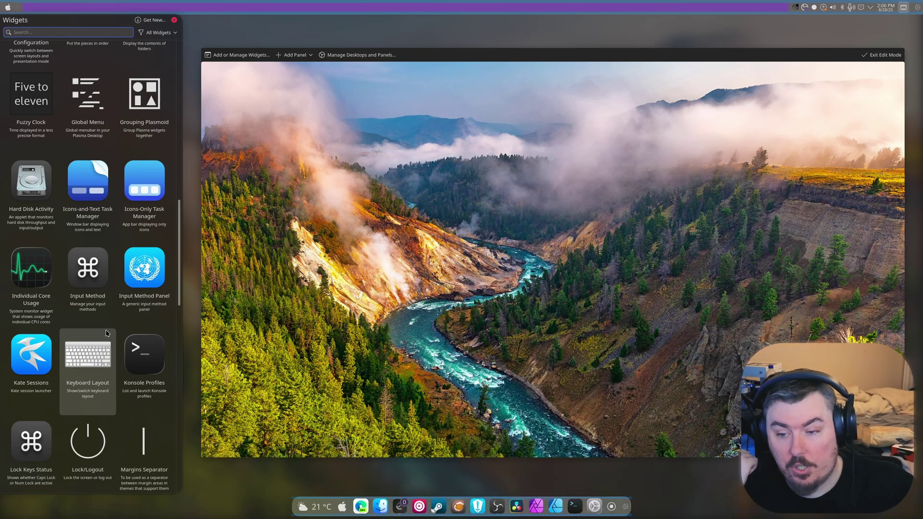
scroll(107, 332, "down", 6)
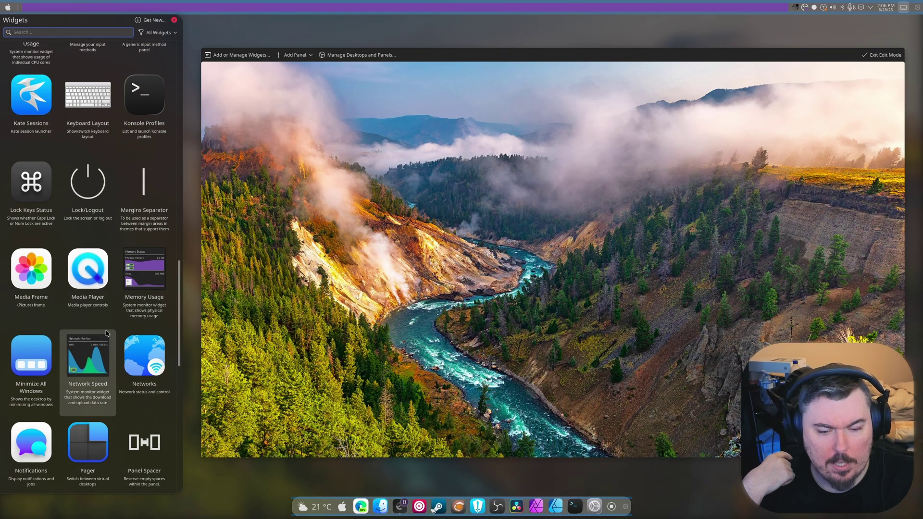
left_click_drag(144, 187, 479, 269)
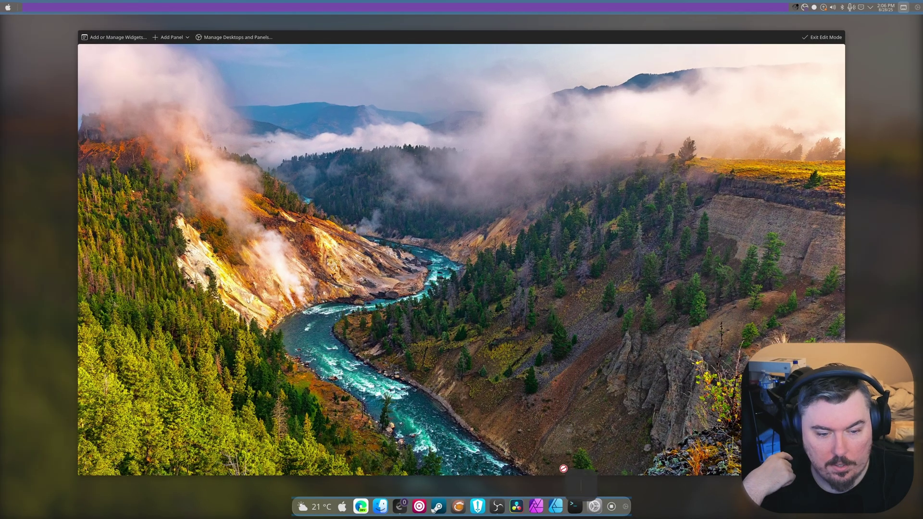
left_click_drag(563, 469, 602, 506)
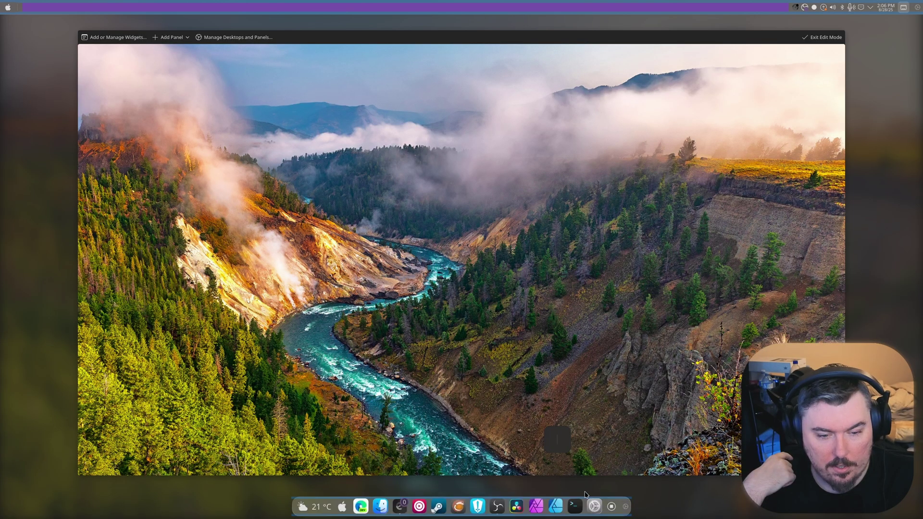
Retry dropping the separator on the dock, then exit edit mode and delete the stray widget.
left_click(587, 500)
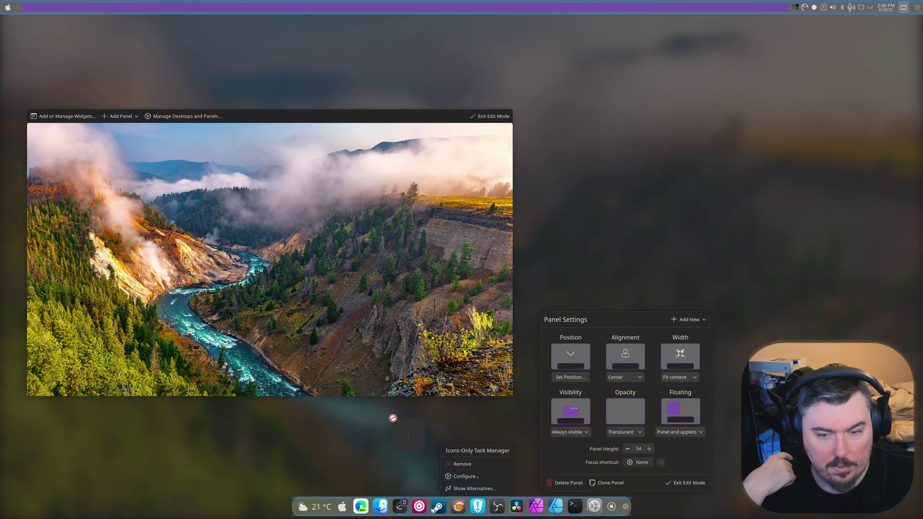
left_click_drag(403, 423, 604, 510)
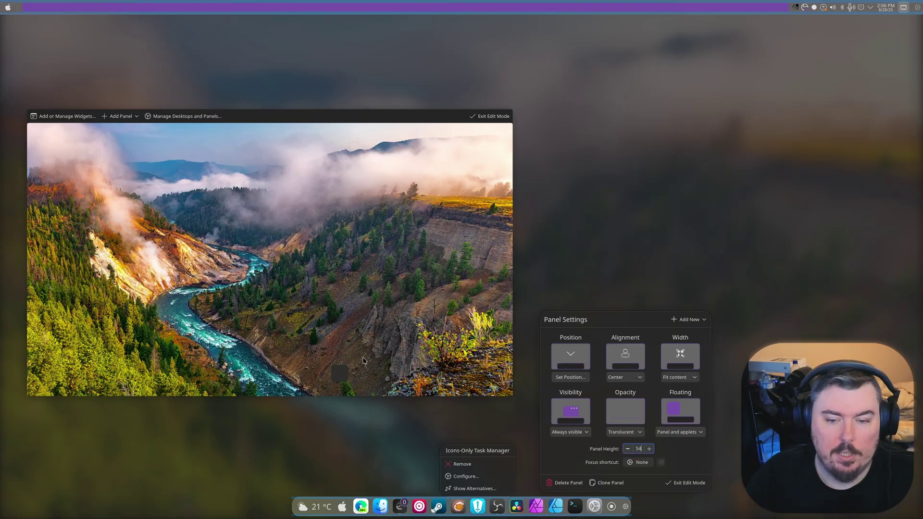
mouse_move(362, 375)
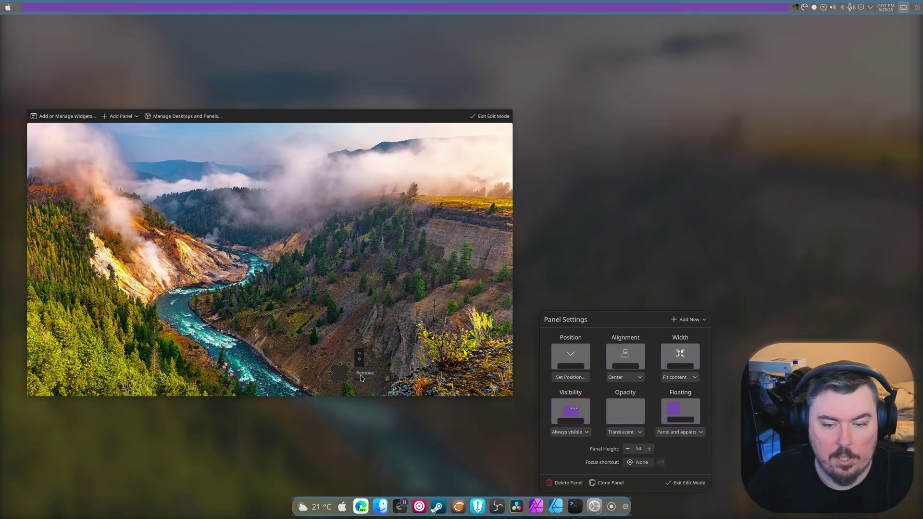
key("Escape")
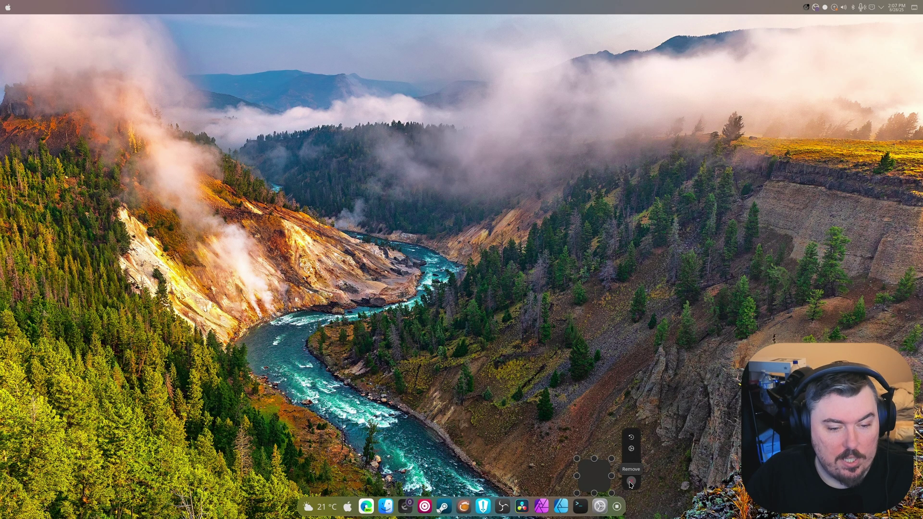
left_click(632, 480)
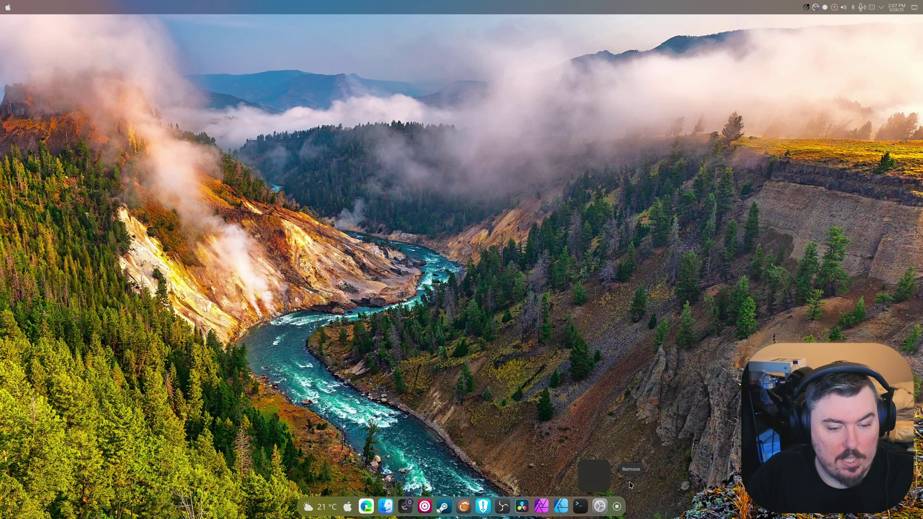
Add a Folder View widget to the desktop from the edit-mode widget list.
right_click(126, 57)
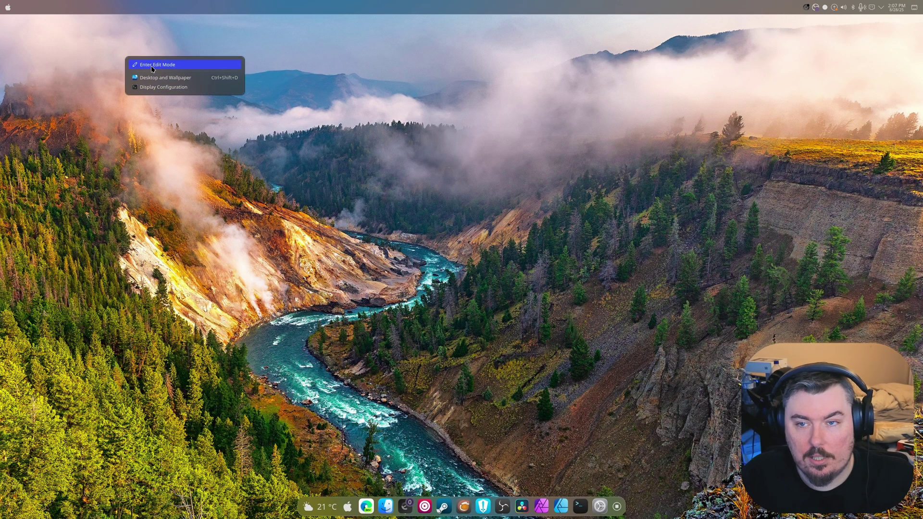
left_click(152, 66)
left_click(110, 38)
scroll(145, 245, "down", 10)
scroll(147, 249, "down", 8)
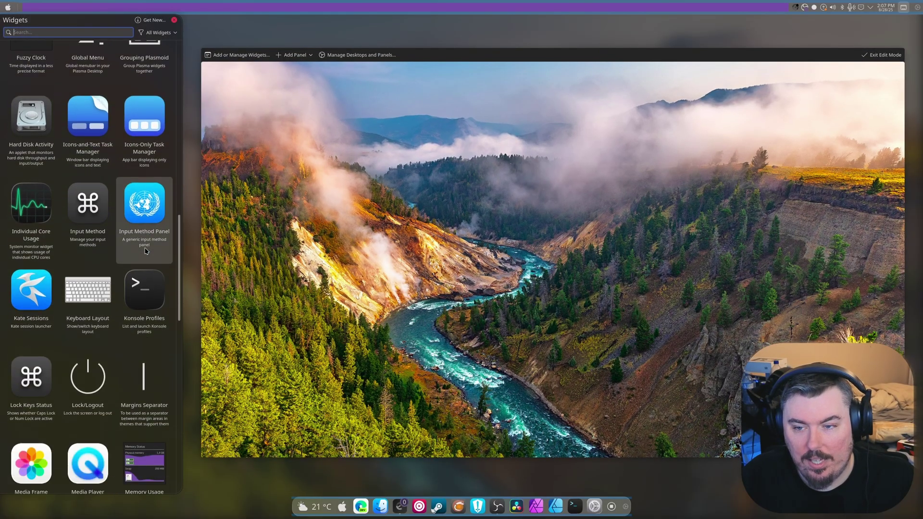
scroll(143, 242, "up", 3)
scroll(143, 242, "up", 1)
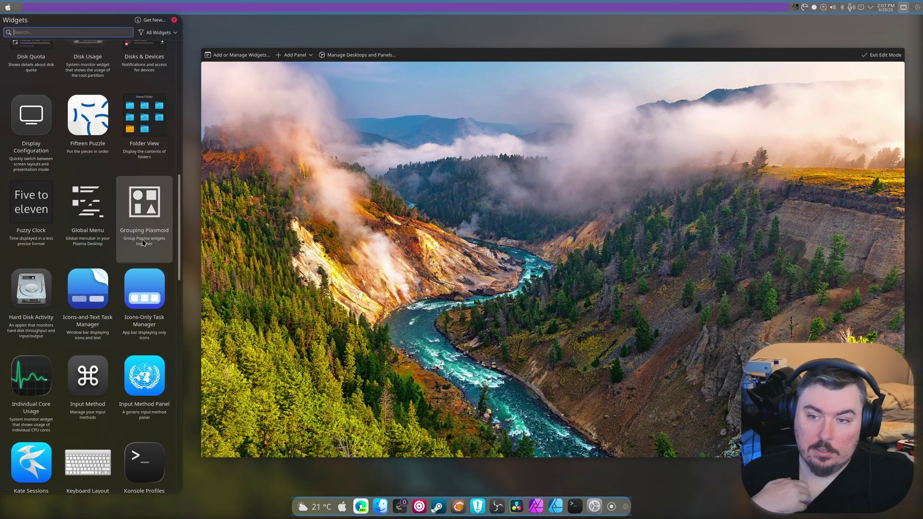
left_click_drag(162, 165, 51, 152)
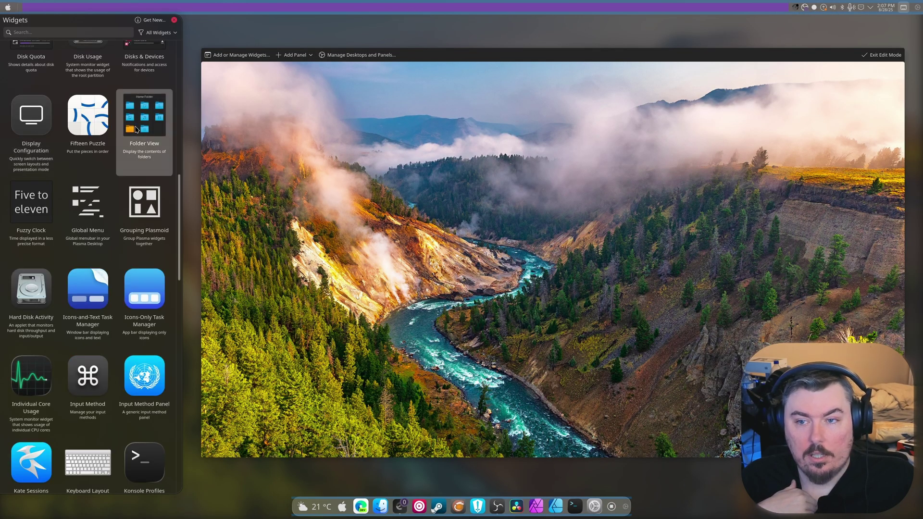
double_click(140, 128)
left_click(585, 329)
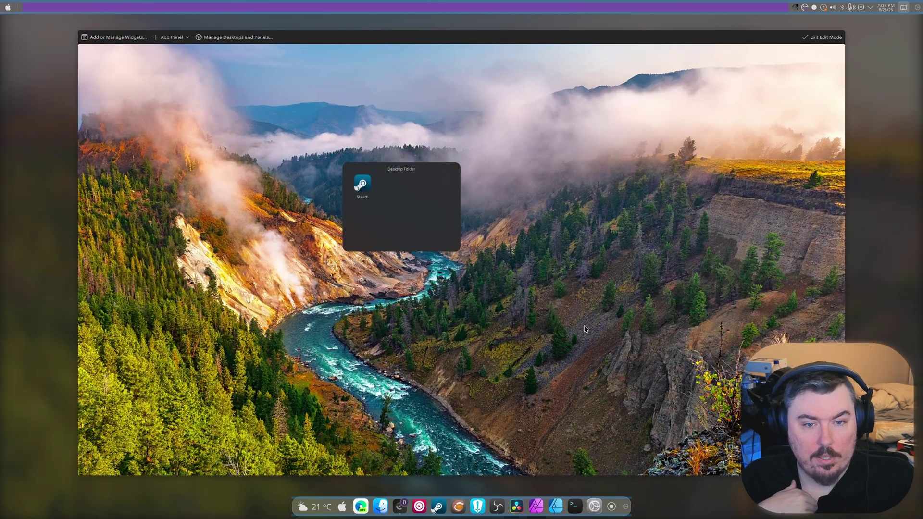
Move the Desktop Folder widget lower, trying to place it onto the dock.
left_click(621, 507)
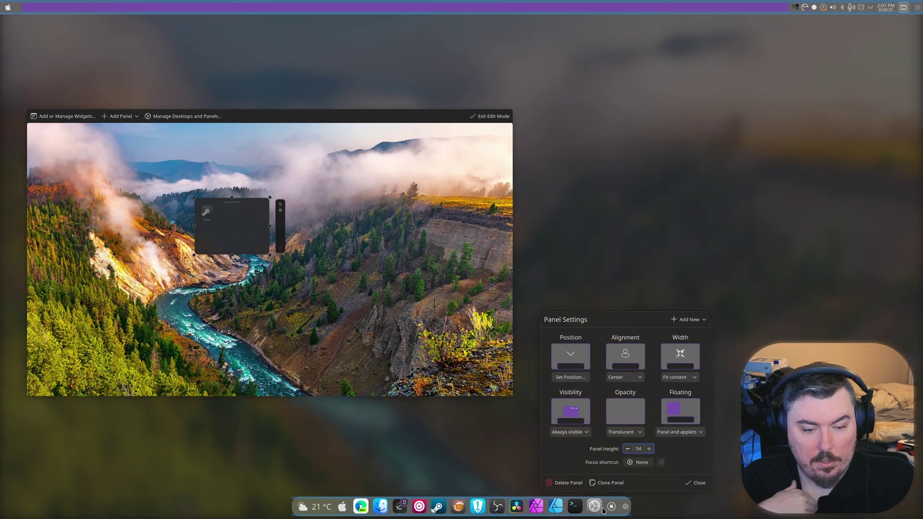
left_click_drag(259, 226, 597, 495)
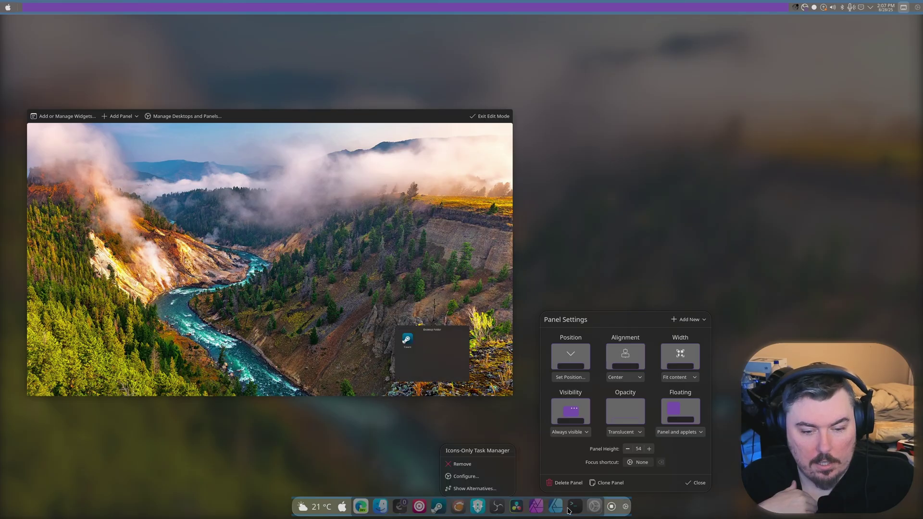
left_click_drag(413, 362, 563, 471)
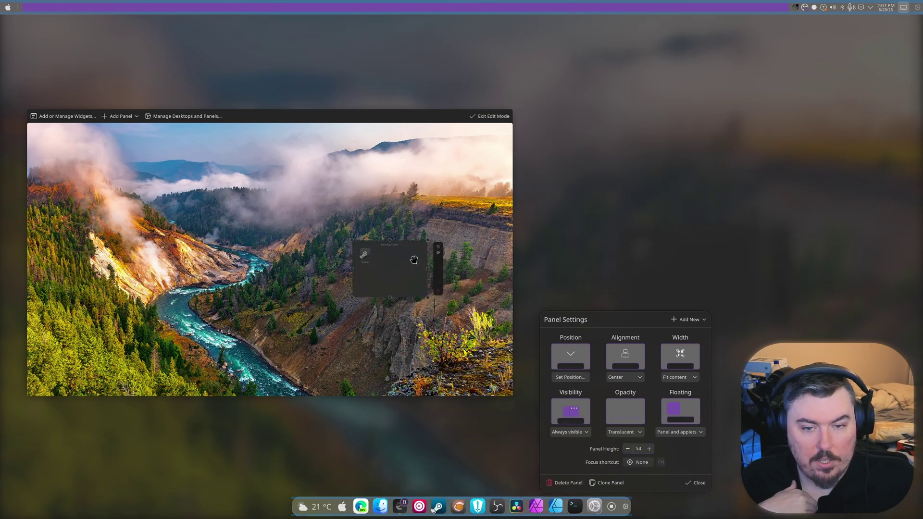
Leave edit mode and inspect the Desktop Folder widget's context menu several times.
left_click(425, 332)
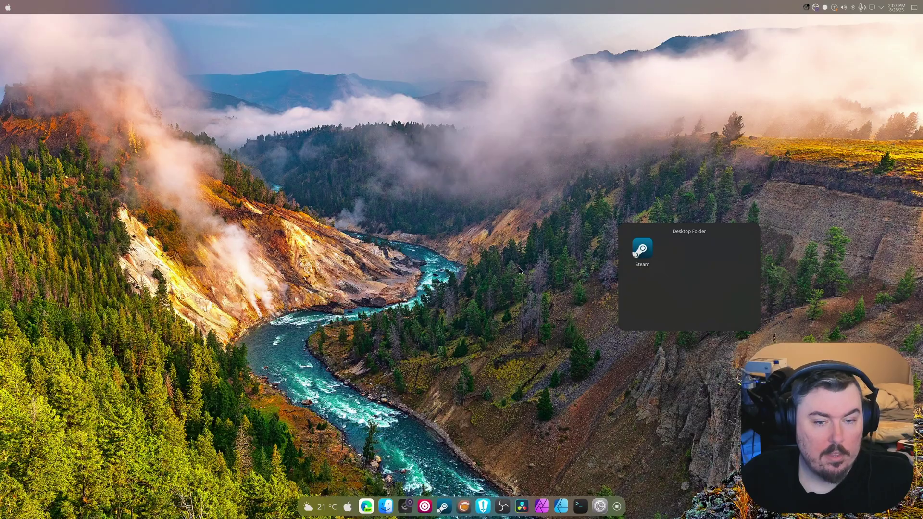
right_click(672, 266)
left_click(674, 255)
right_click(710, 291)
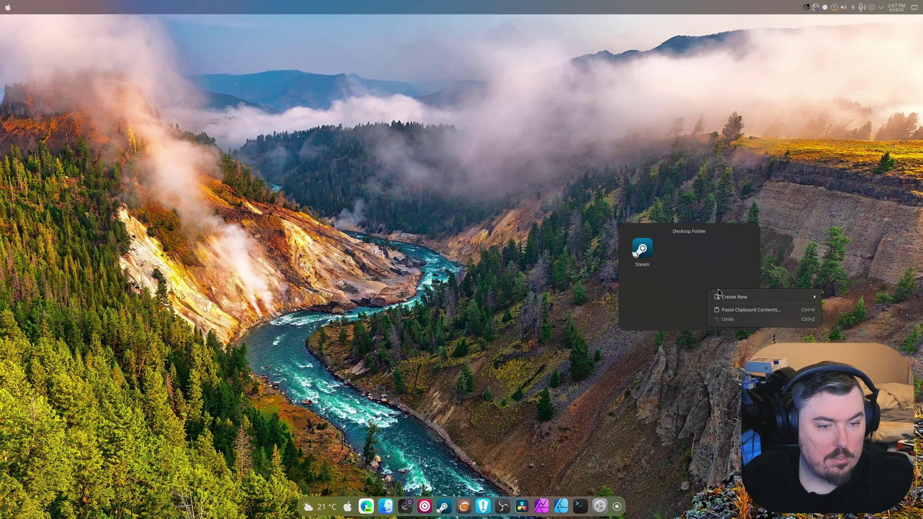
left_click(718, 288)
right_click(708, 264)
left_click(687, 313)
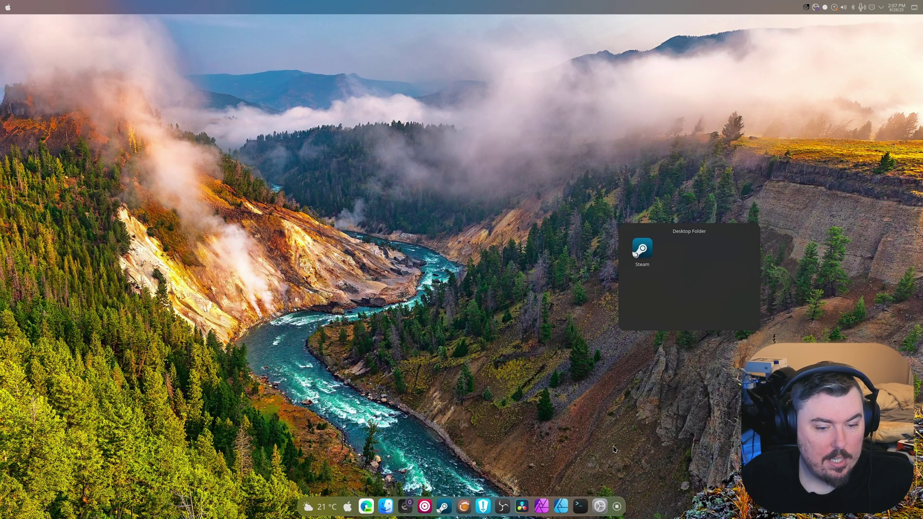
Re-enter edit mode and drag the Desktop Folder widget into the top bar.
right_click(618, 461)
left_click(645, 451)
left_click_drag(665, 288, 782, 9)
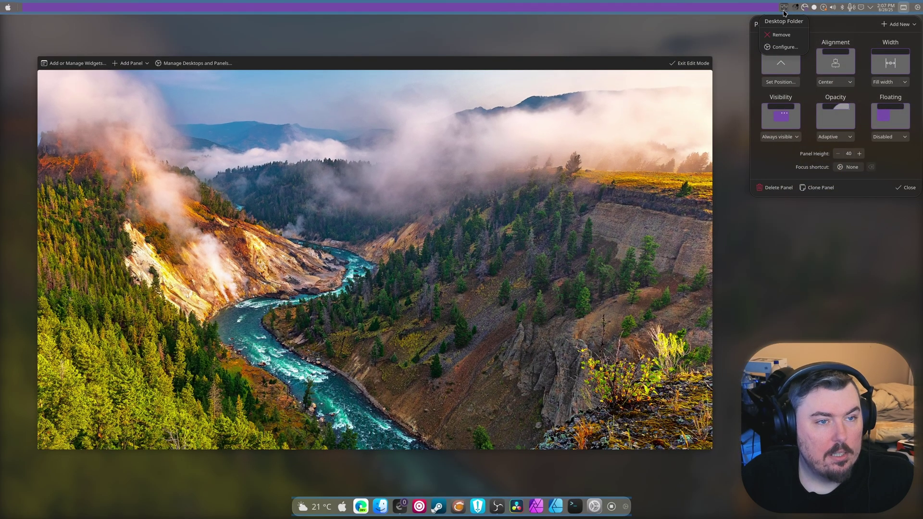
Close the top bar settings and exit edit mode, then open and close the dock's media controls.
left_click(608, 224)
left_click(608, 224)
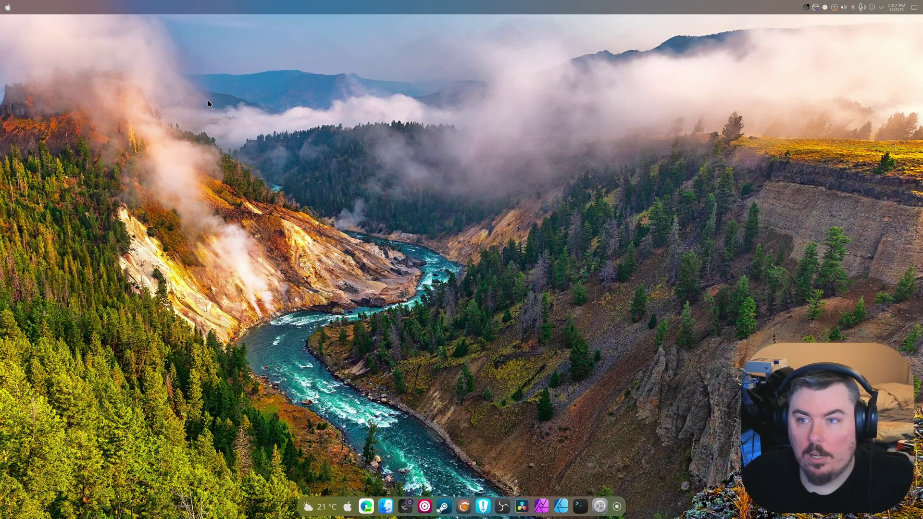
right_click(207, 101)
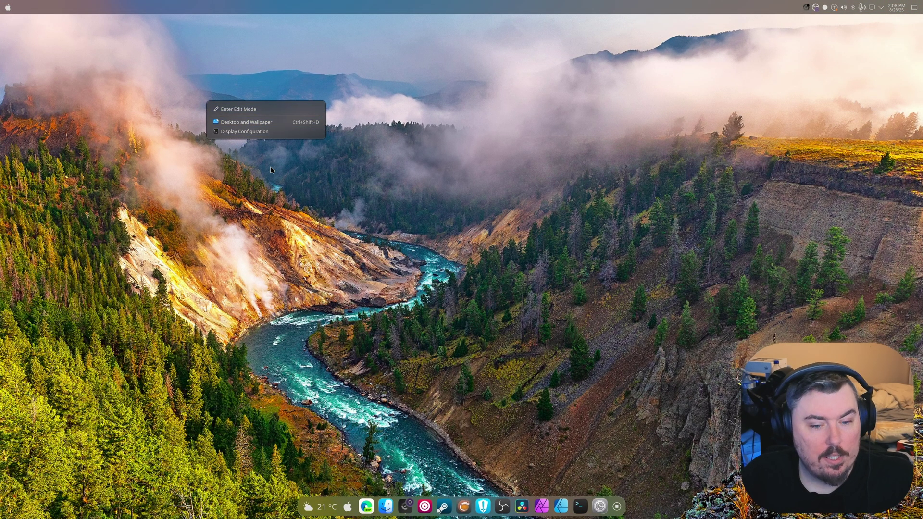
left_click(246, 141)
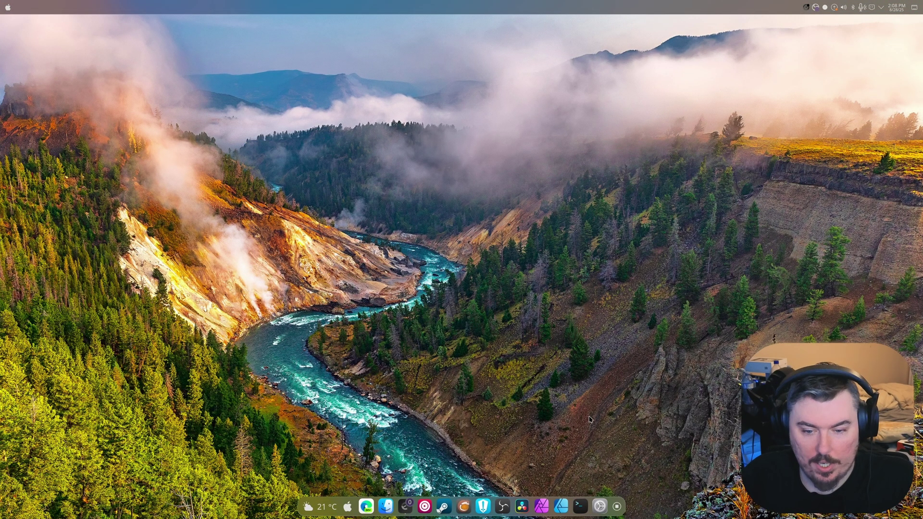
left_click(616, 506)
left_click(705, 377)
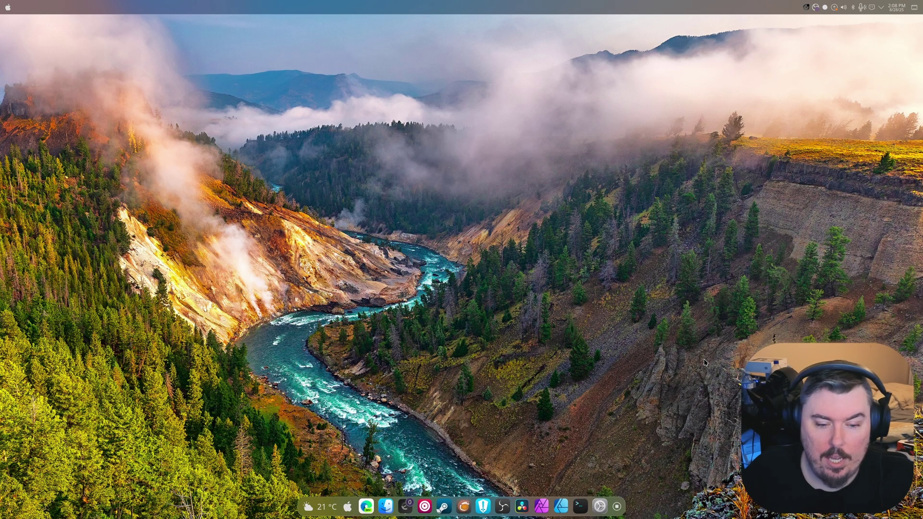
Open the full-screen launcher from the dock's Apple icon, then dismiss it back to the desktop.
left_click(346, 508)
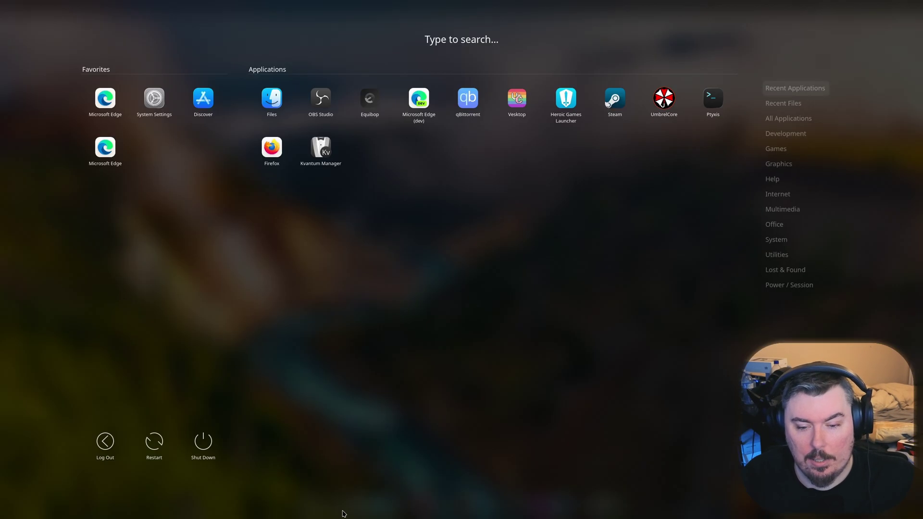
left_click(359, 330)
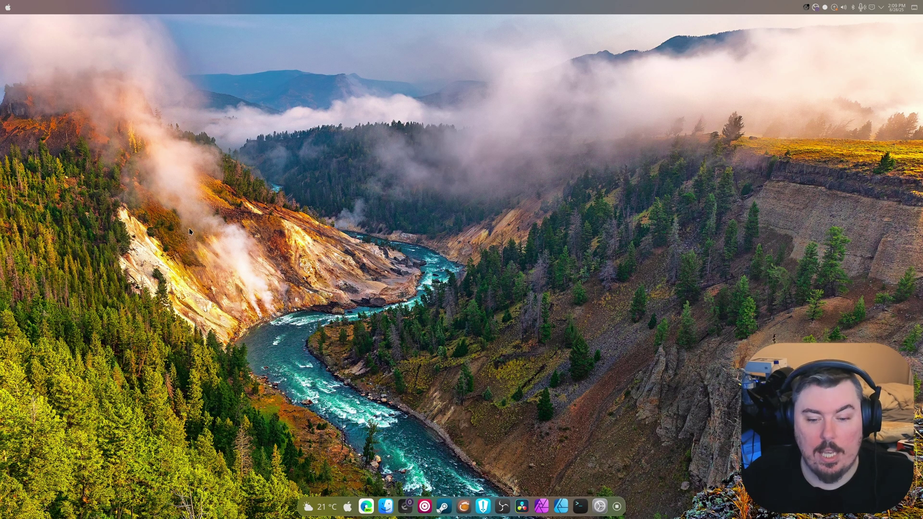
Hide dot-files in Files' Home view with Ctrl+H, close it, then open and close Edge.
left_click(386, 507)
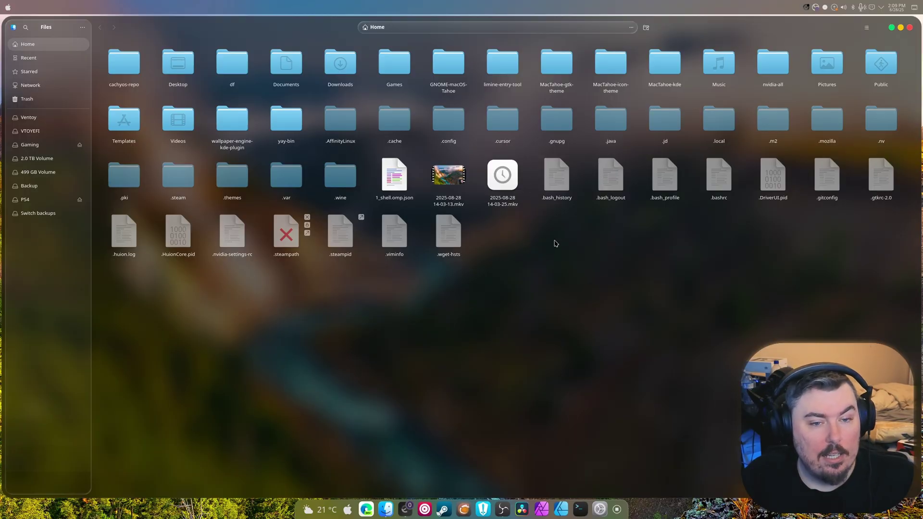
key("ctrl+h")
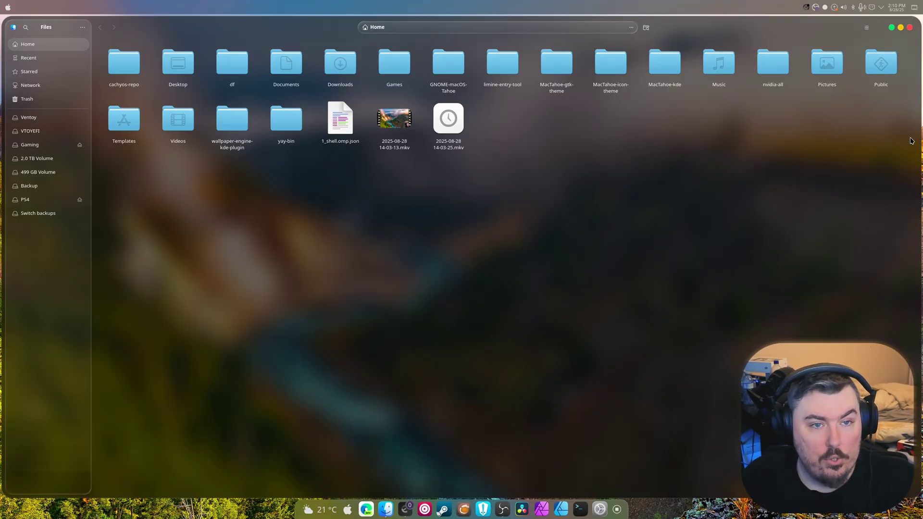
left_click(909, 27)
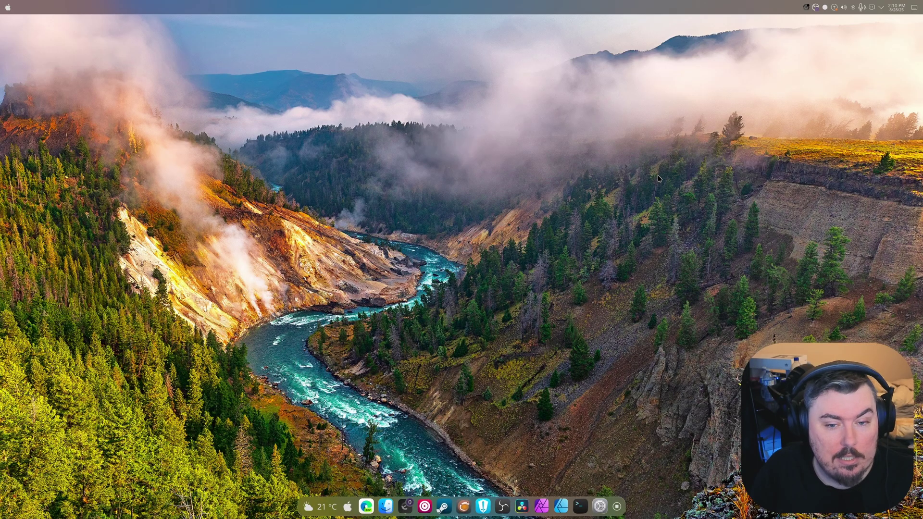
left_click(366, 506)
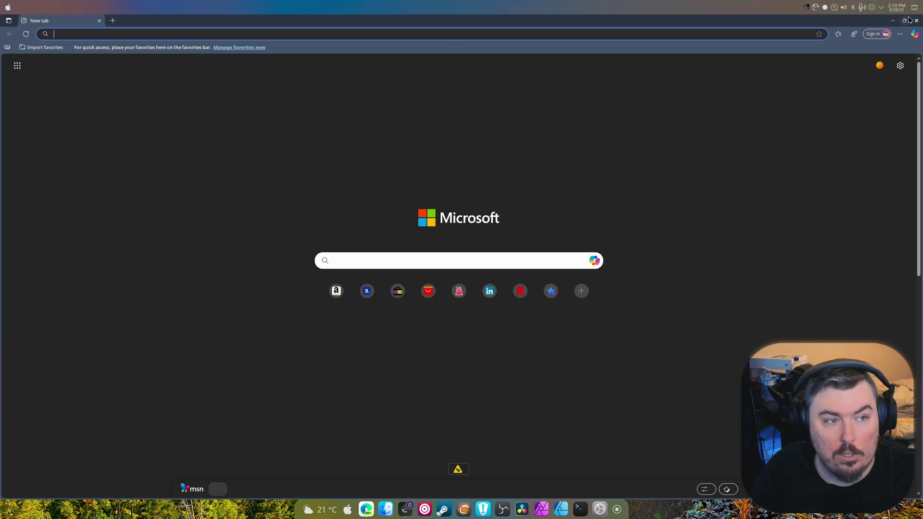
left_click(915, 20)
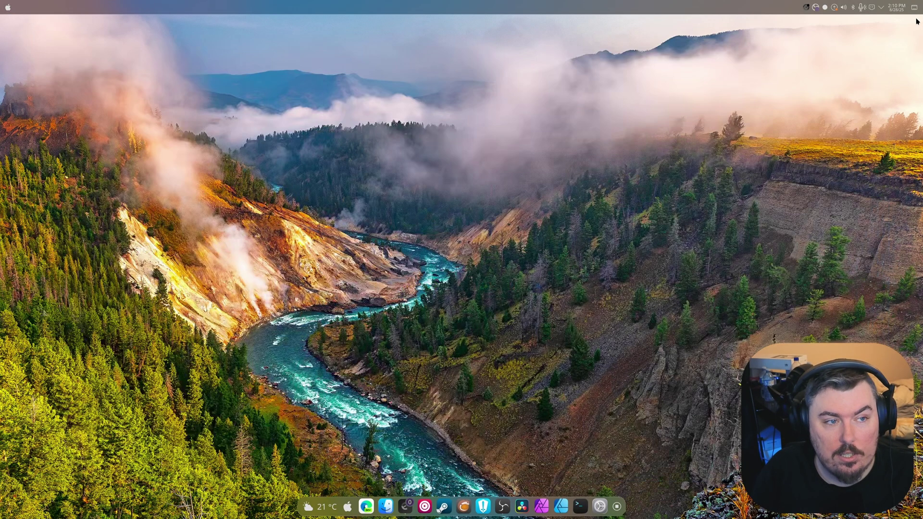
Open Files with hidden files shown and browse the .config folder's contents.
left_click(385, 507)
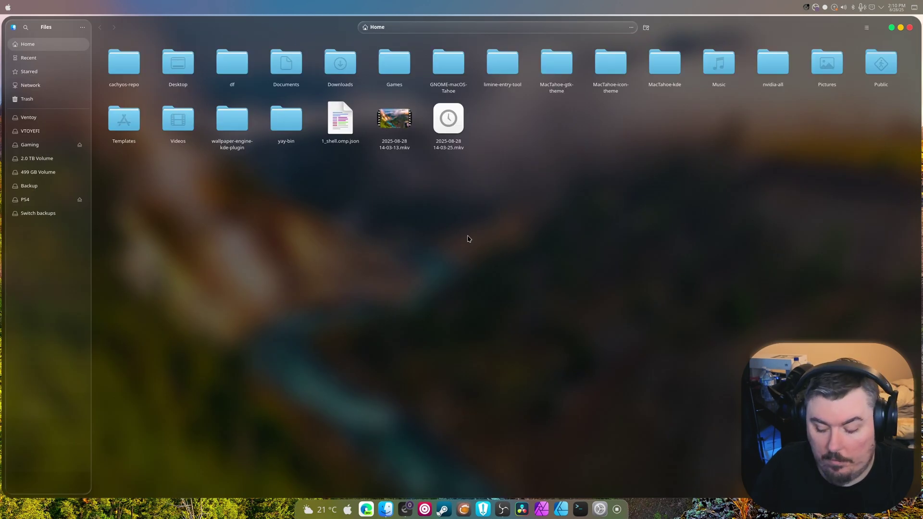
key("ctrl+h")
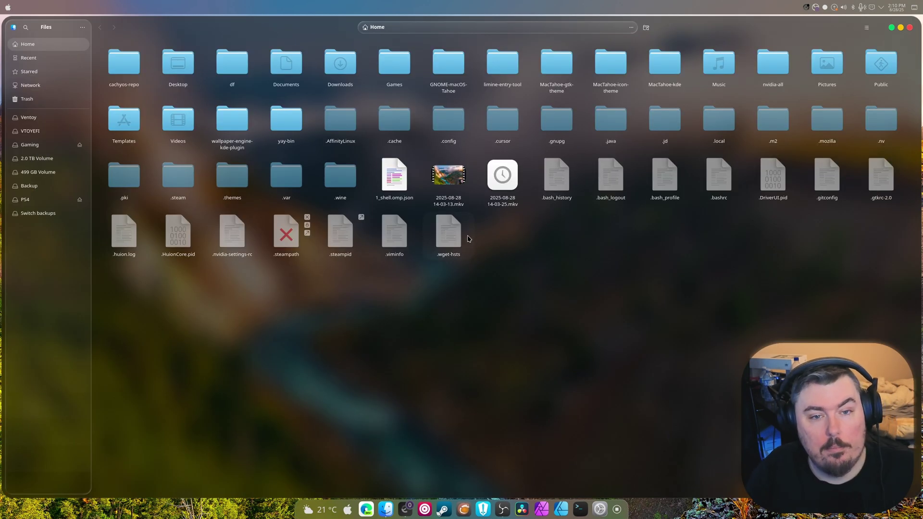
double_click(460, 122)
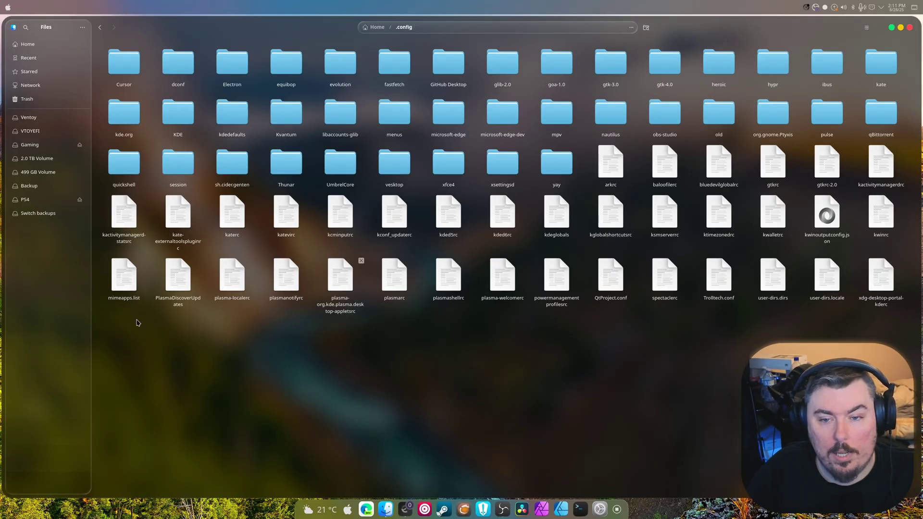
left_click_drag(138, 319, 912, 264)
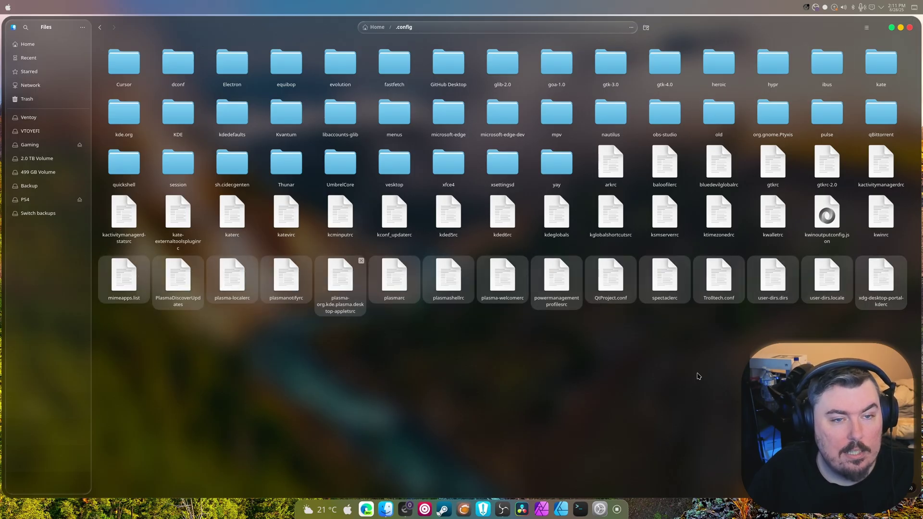
Return to Home and open the share folder inside .local.
left_click(377, 27)
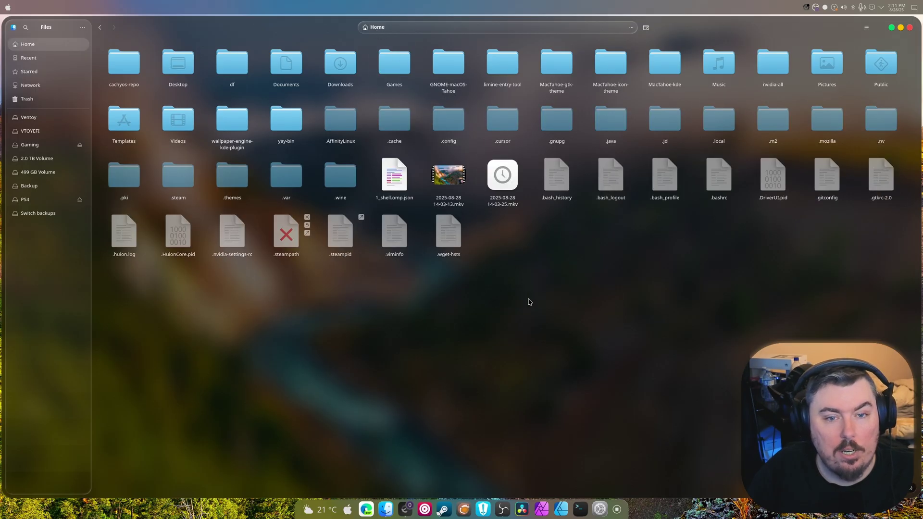
double_click(710, 121)
double_click(197, 73)
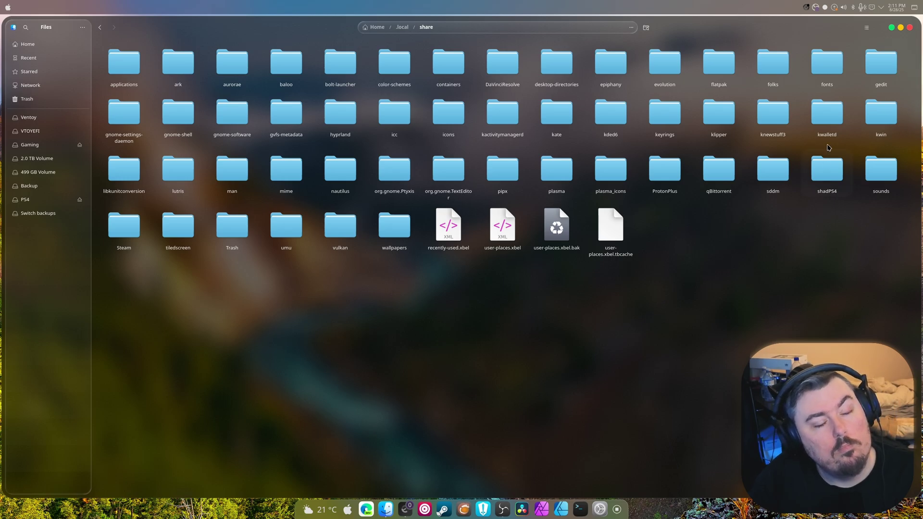
Close Files and launch System Settings from the dock, landing on Quick Settings.
left_click(908, 27)
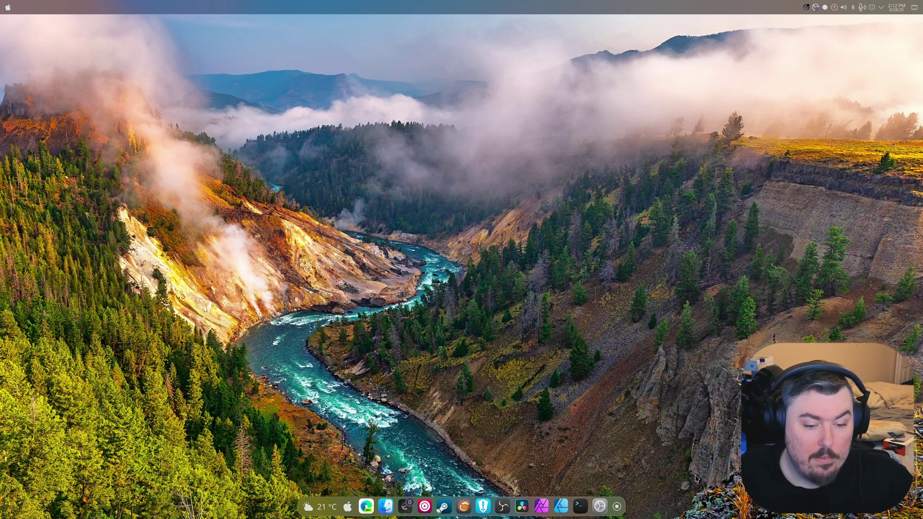
left_click(599, 506)
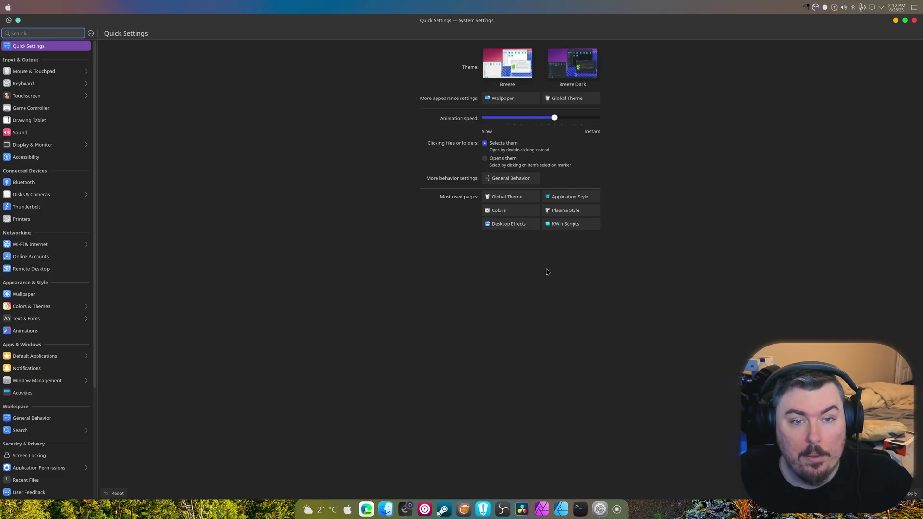
Open Display & Monitor and compare the DP-1, HDMI-A-2 and Dell monitor settings.
left_click(48, 144)
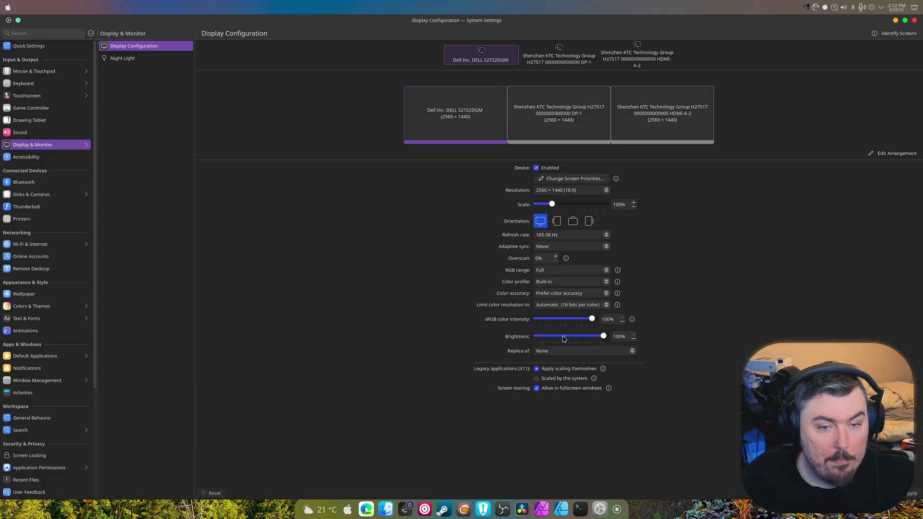
left_click(530, 130)
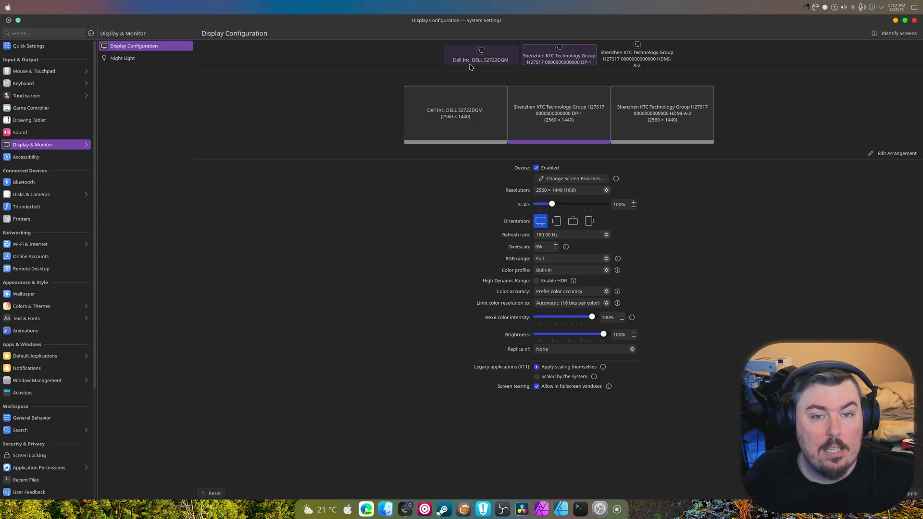
left_click(644, 58)
scroll(558, 46, "up", 3)
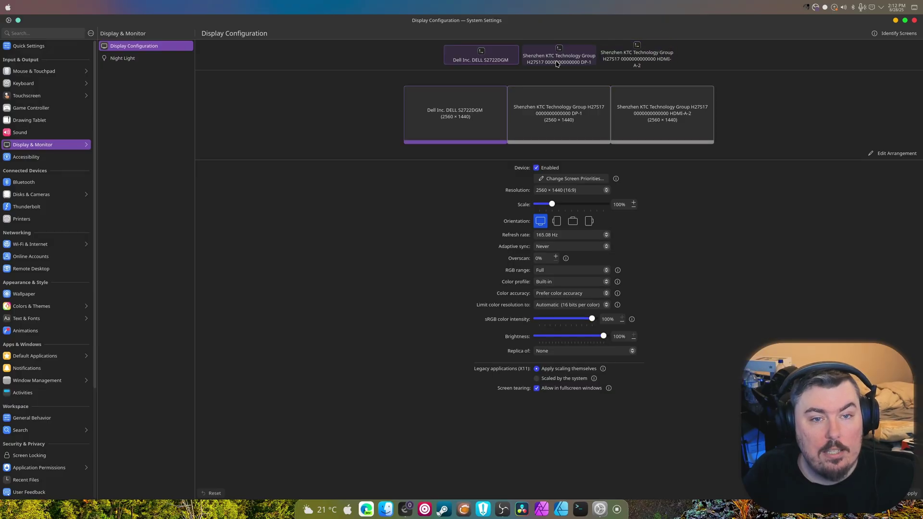
left_click(573, 133)
left_click(478, 142)
left_click(615, 132)
left_click(557, 122)
left_click(500, 119)
left_click_drag(94, 181, 109, 358)
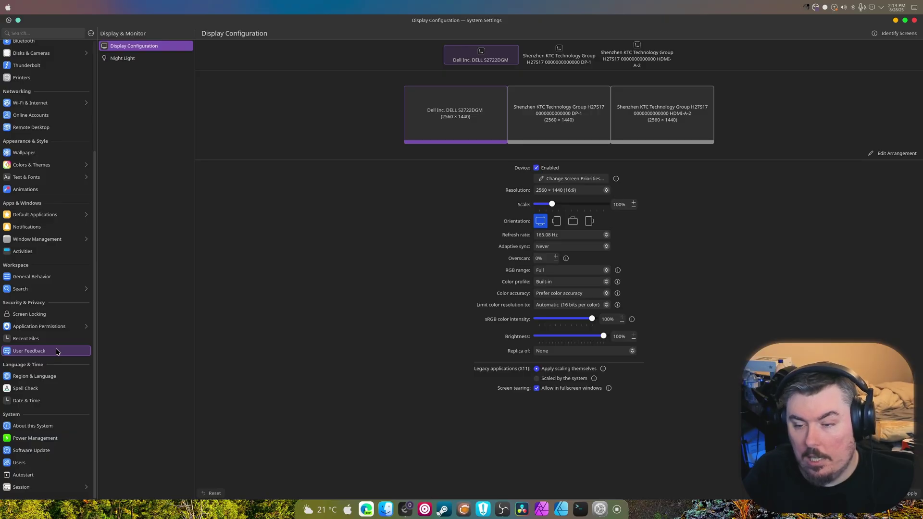
scroll(56, 351, "up", 5)
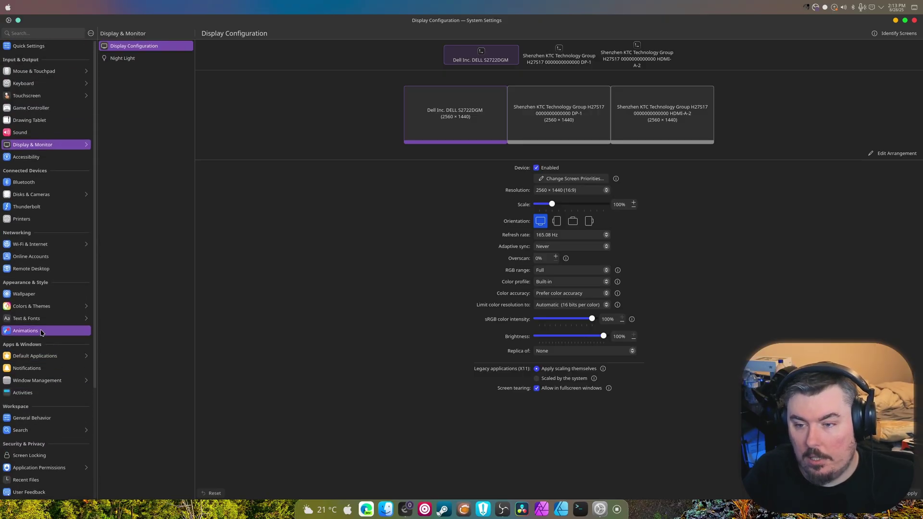
Visit the Animations settings page and glance at the extra options list.
left_click(41, 332)
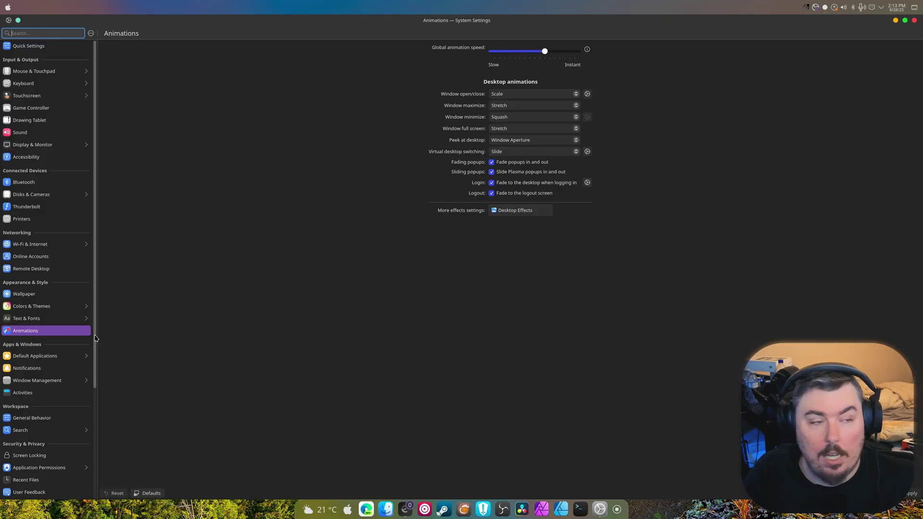
left_click(91, 34)
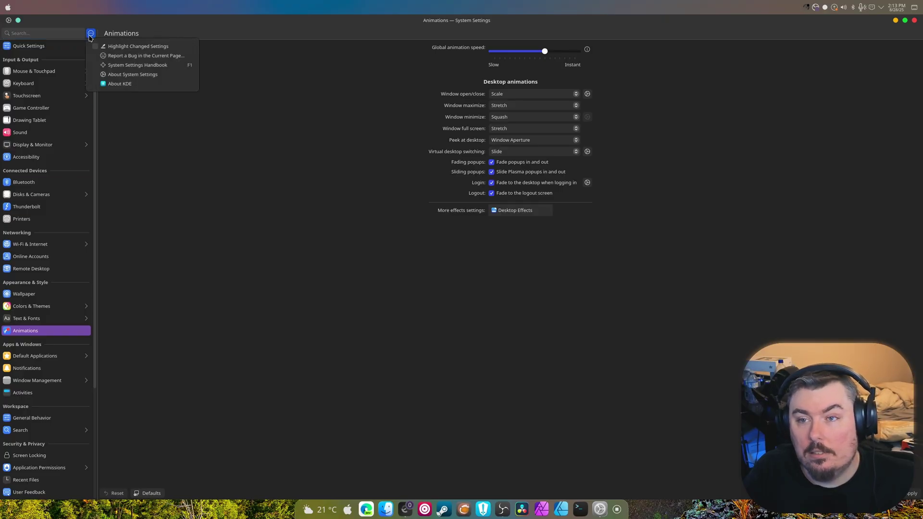
left_click(129, 85)
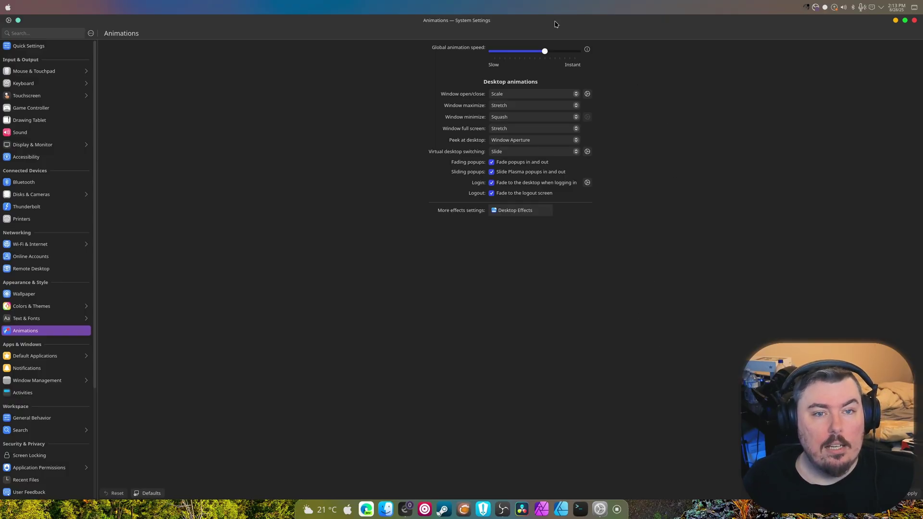
Restore the maximized System Settings window to floating size, then close it.
left_click_drag(556, 23, 455, 4)
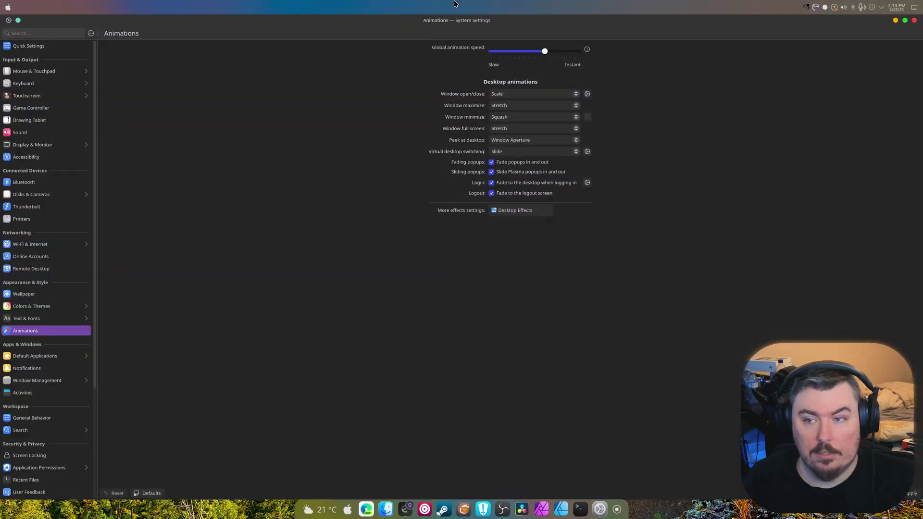
scroll(44, 451, "down", 3)
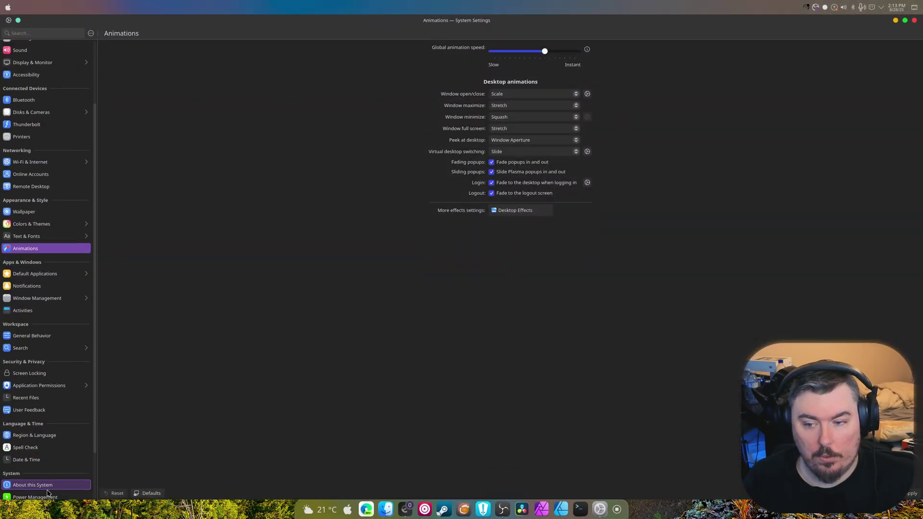
scroll(42, 456, "up", 3)
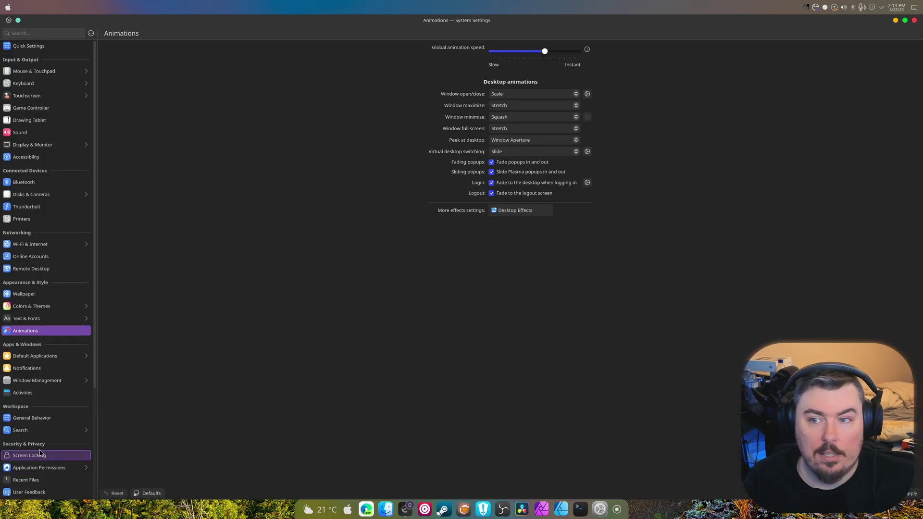
left_click(914, 21)
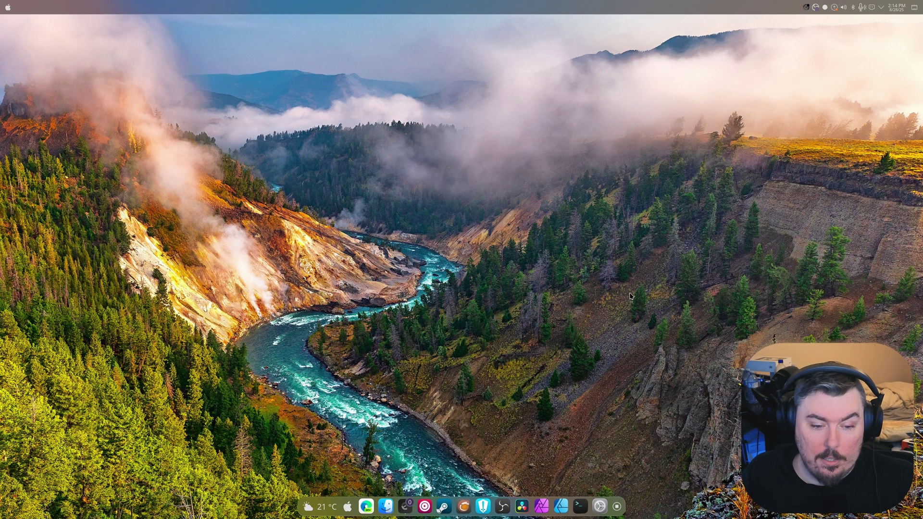
Set Plasma User Feedback to detailed system information and usage statistics and apply it.
left_click(598, 502)
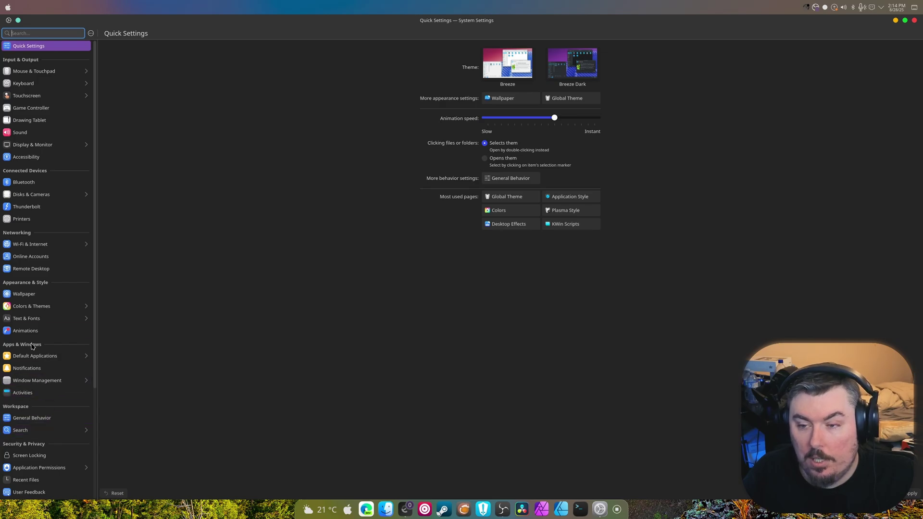
scroll(36, 293, "down", 2)
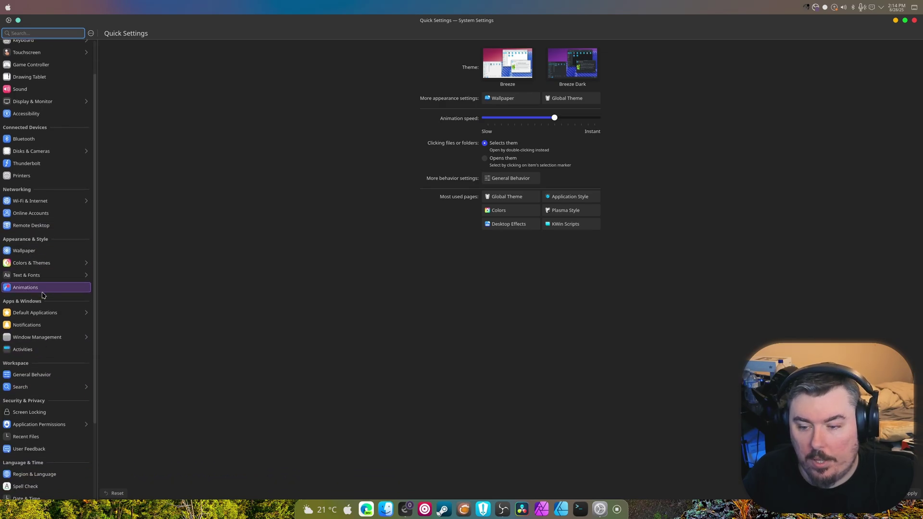
left_click(29, 448)
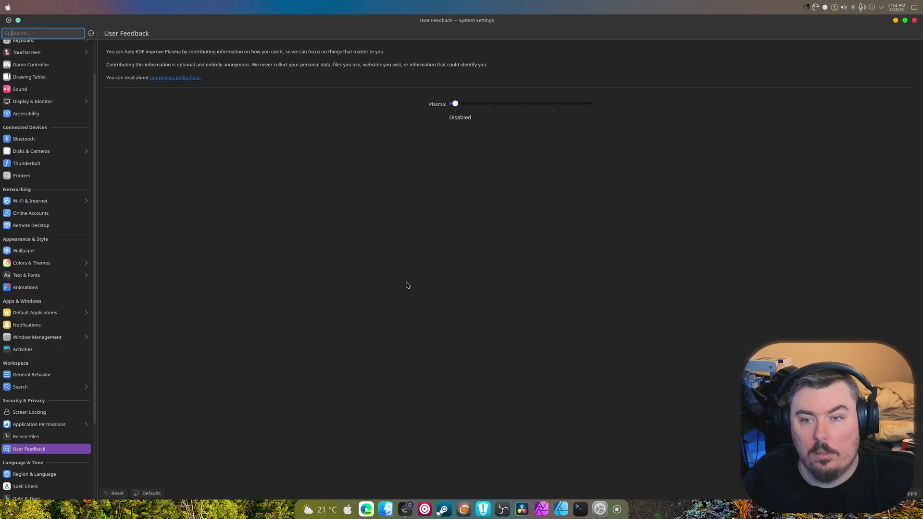
left_click(455, 103)
left_click(474, 108)
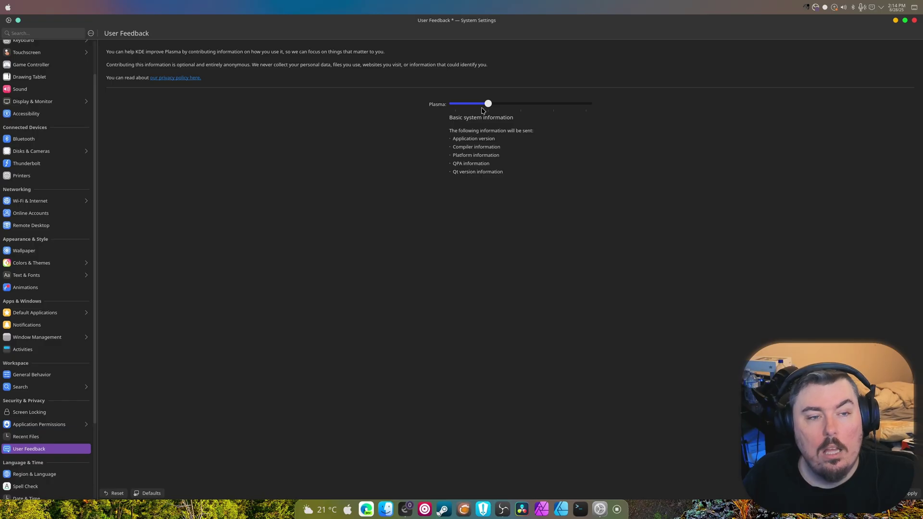
left_click_drag(495, 109, 590, 107)
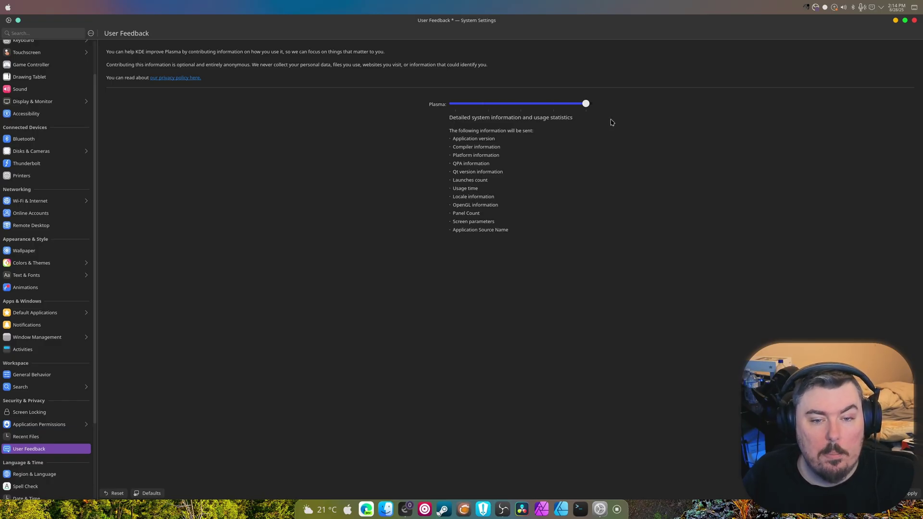
key("Left")
key("Left")
key("Left")
key("Right")
key("Right")
key("Right")
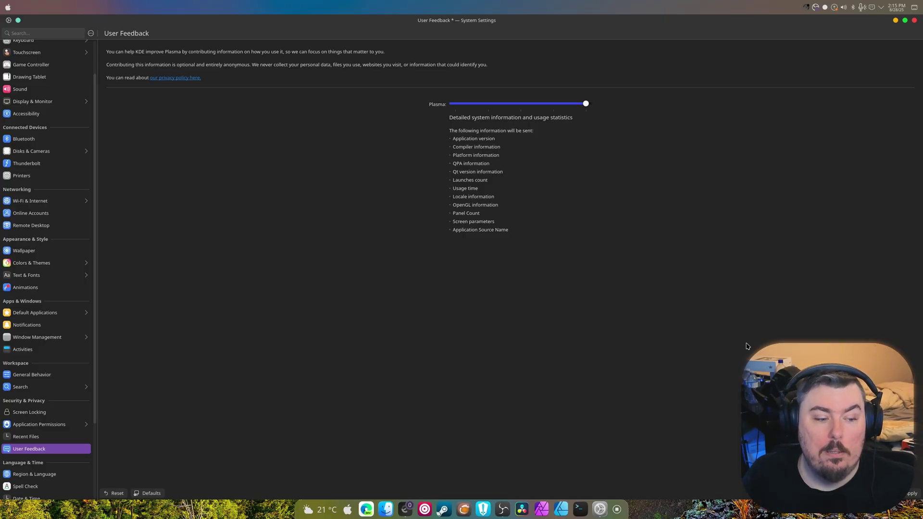
left_click(909, 494)
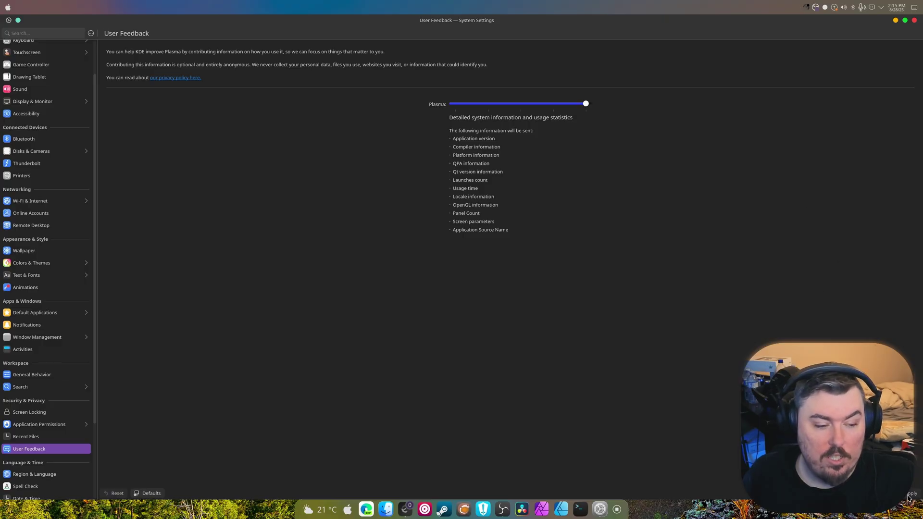
Reopen System Settings and set the HDMI-A-2 monitor's colour accuracy to Prefer efficiency, keeping it.
left_click(914, 20)
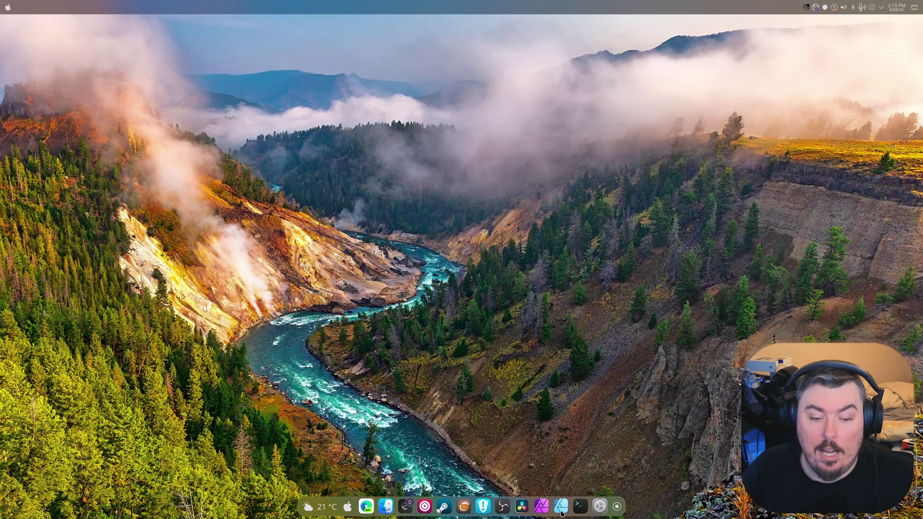
left_click(599, 506)
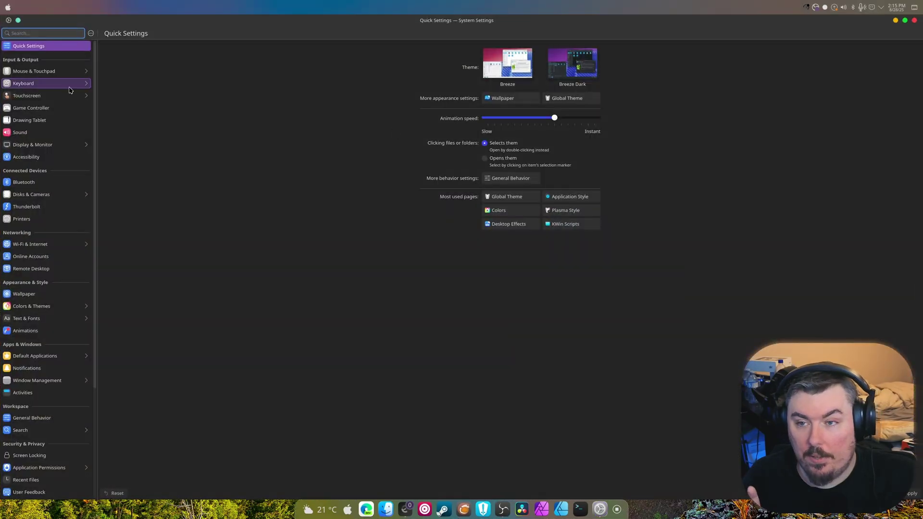
left_click(48, 145)
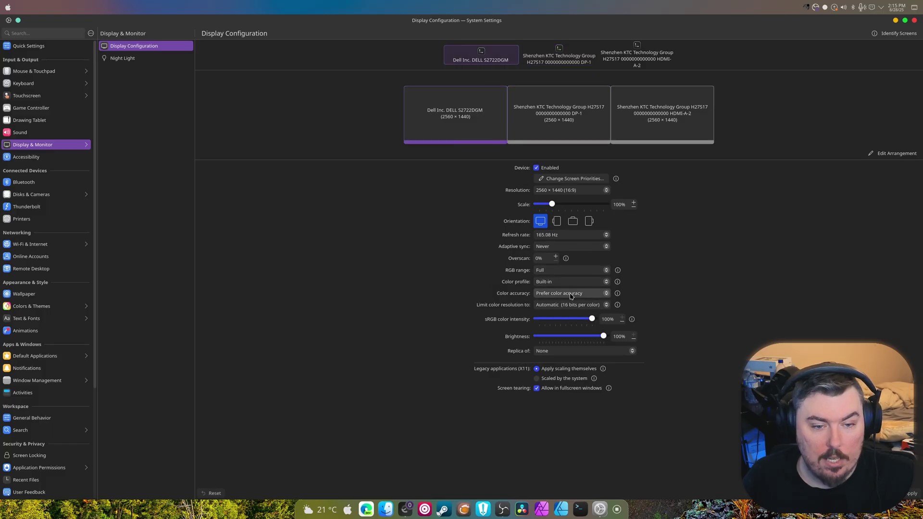
left_click(594, 127)
left_click(666, 126)
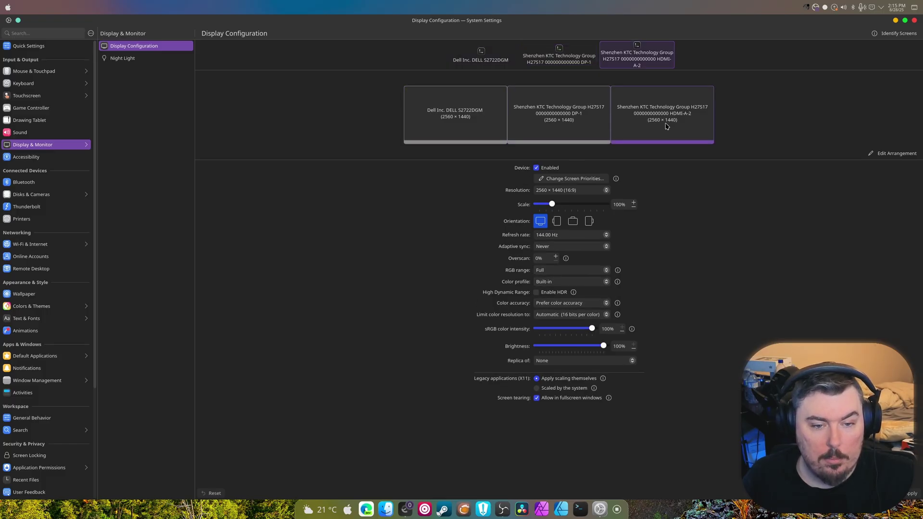
left_click(567, 302)
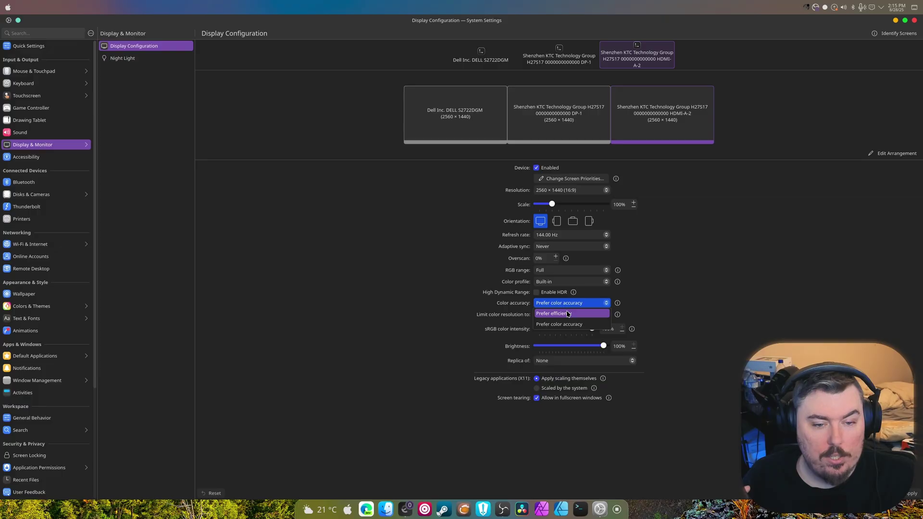
left_click(568, 314)
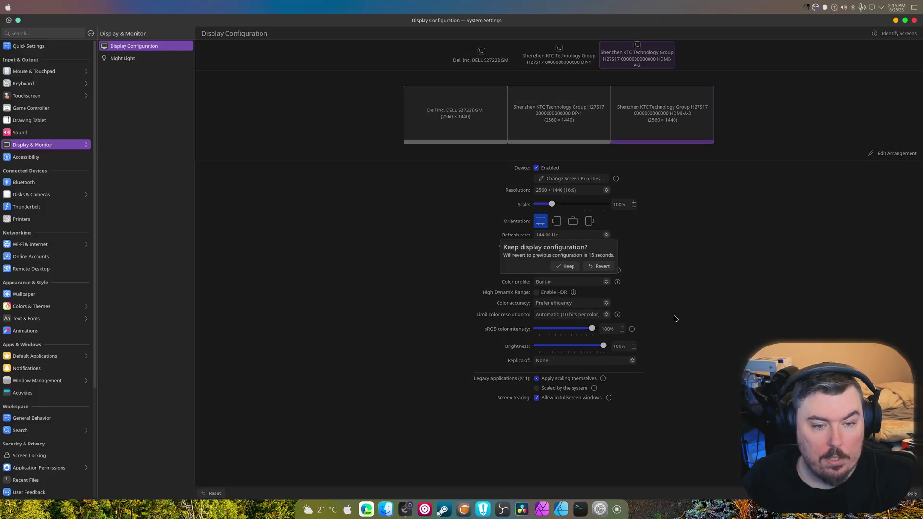
left_click(565, 266)
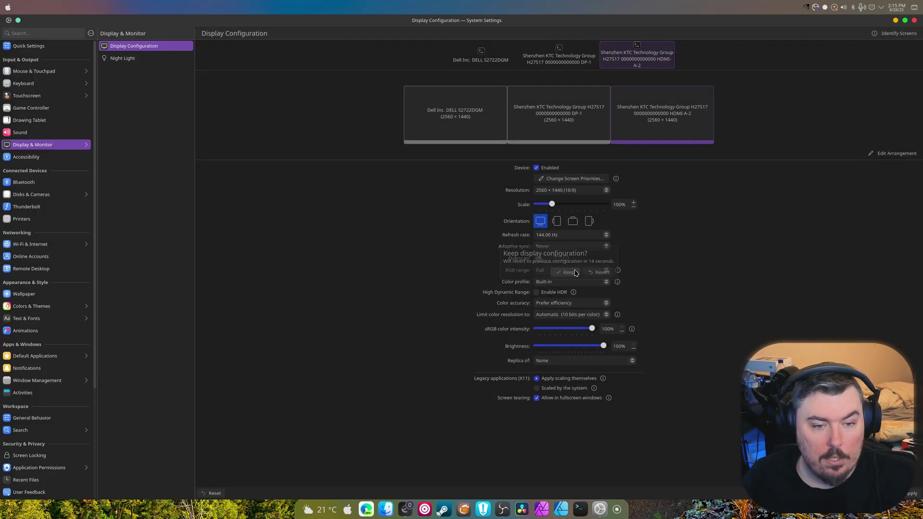
Restore HDMI-A-2 to Prefer color accuracy, apply and keep it, then close settings.
left_click(914, 21)
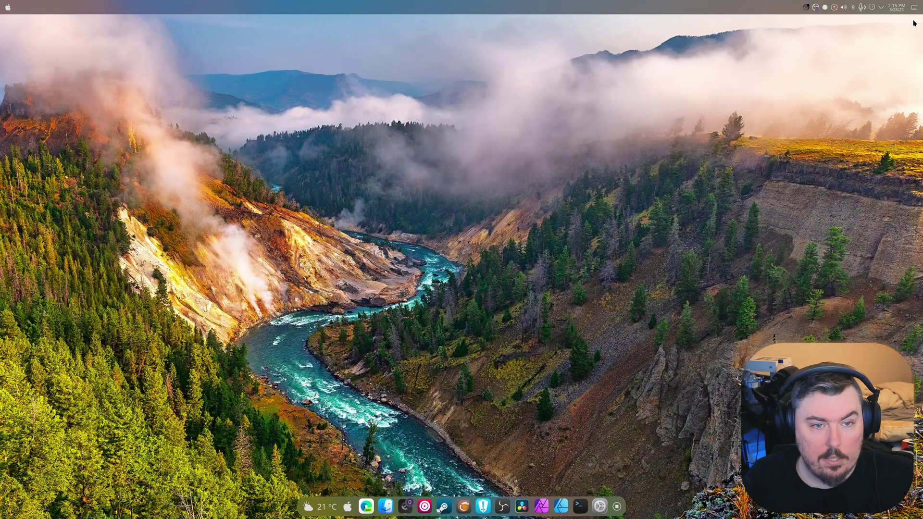
left_click(601, 507)
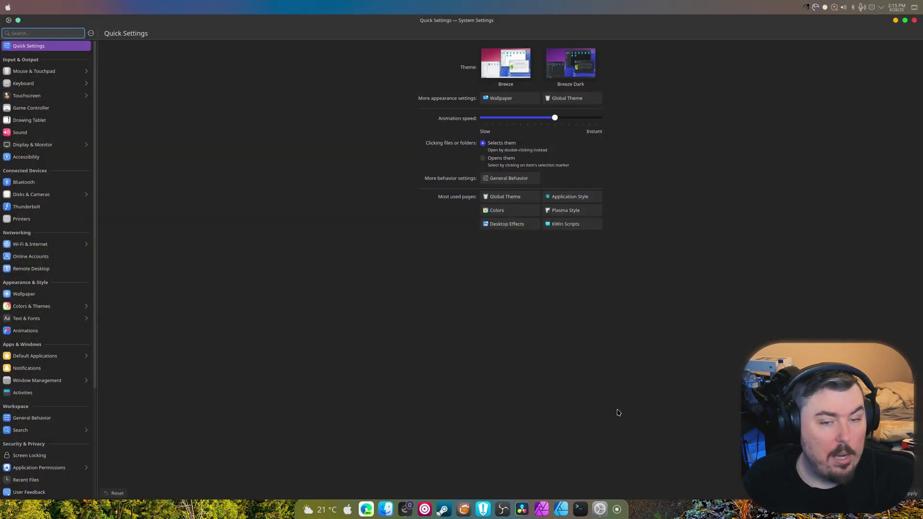
left_click(29, 144)
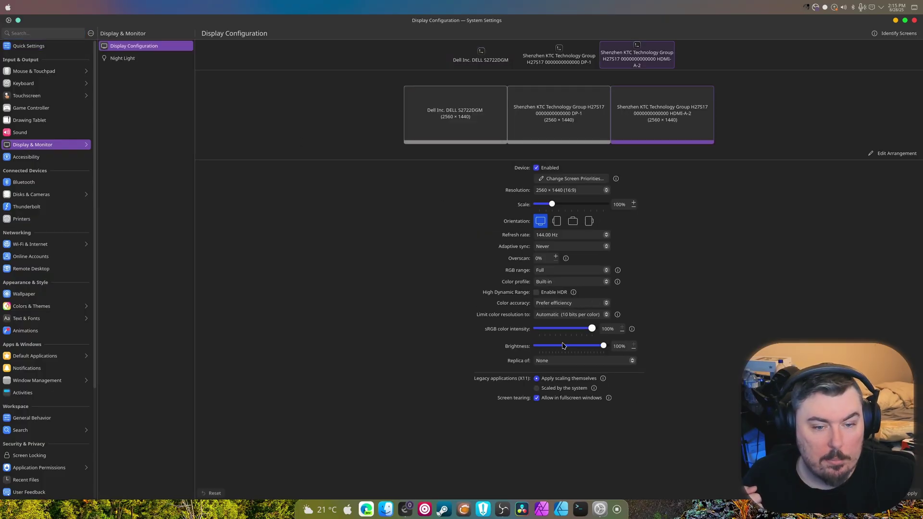
left_click(560, 303)
left_click(566, 322)
left_click(911, 493)
left_click(565, 265)
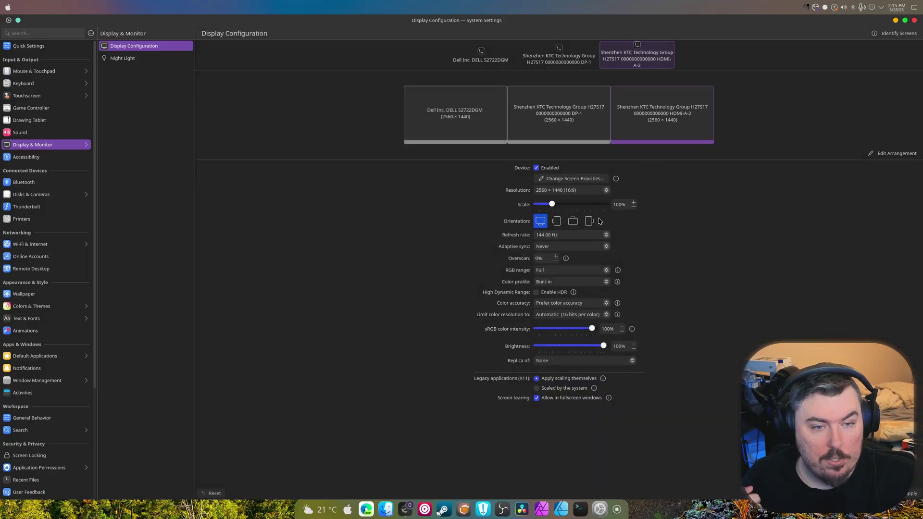
left_click(915, 20)
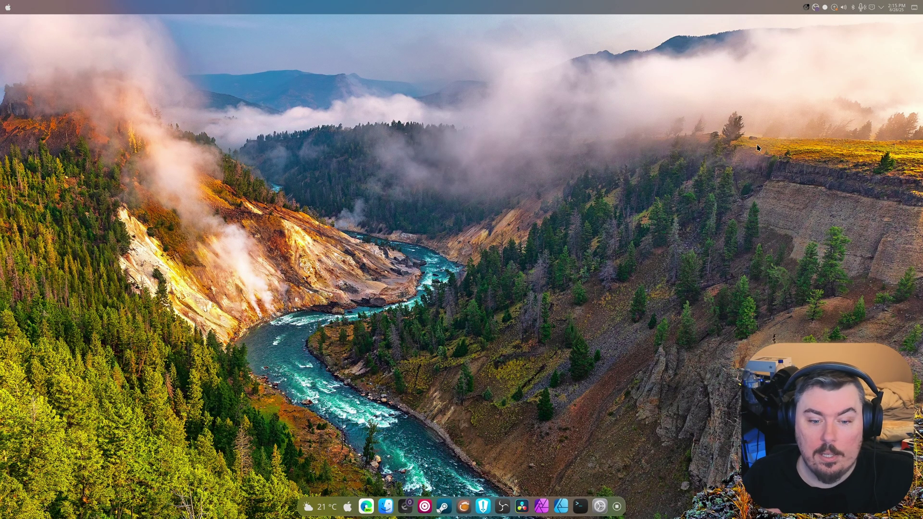